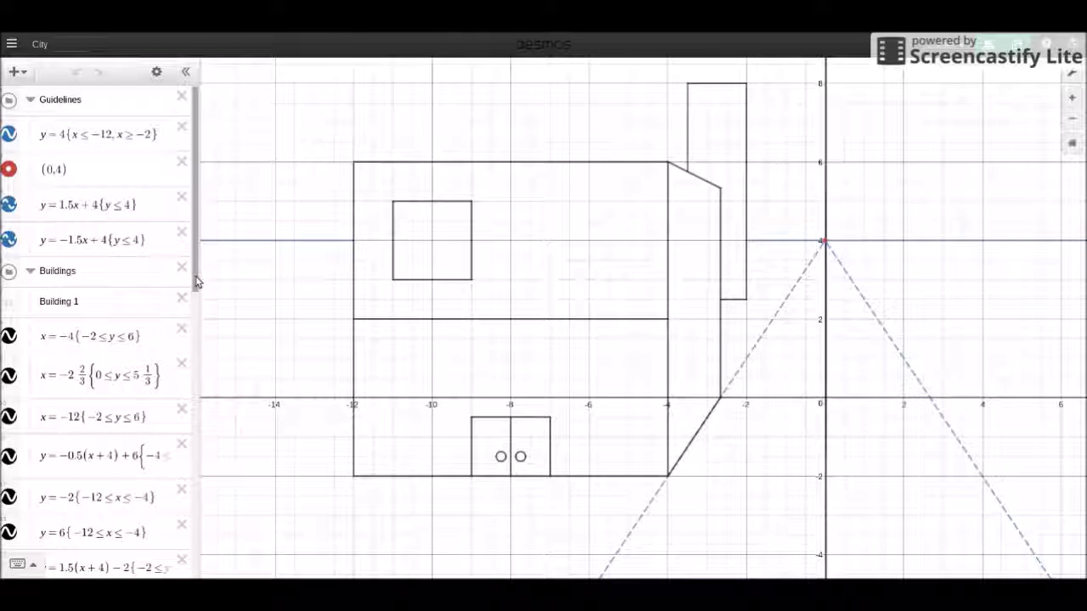
Step: Scroll the expression list down to the Building 2 equations
click(195, 280)
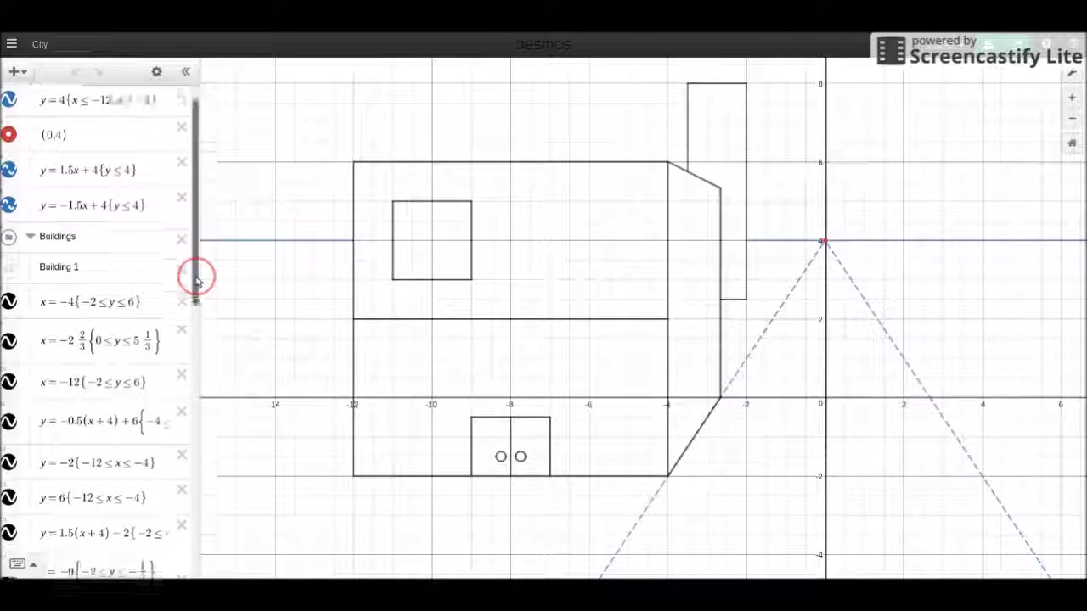
scroll(195, 280, down, 5)
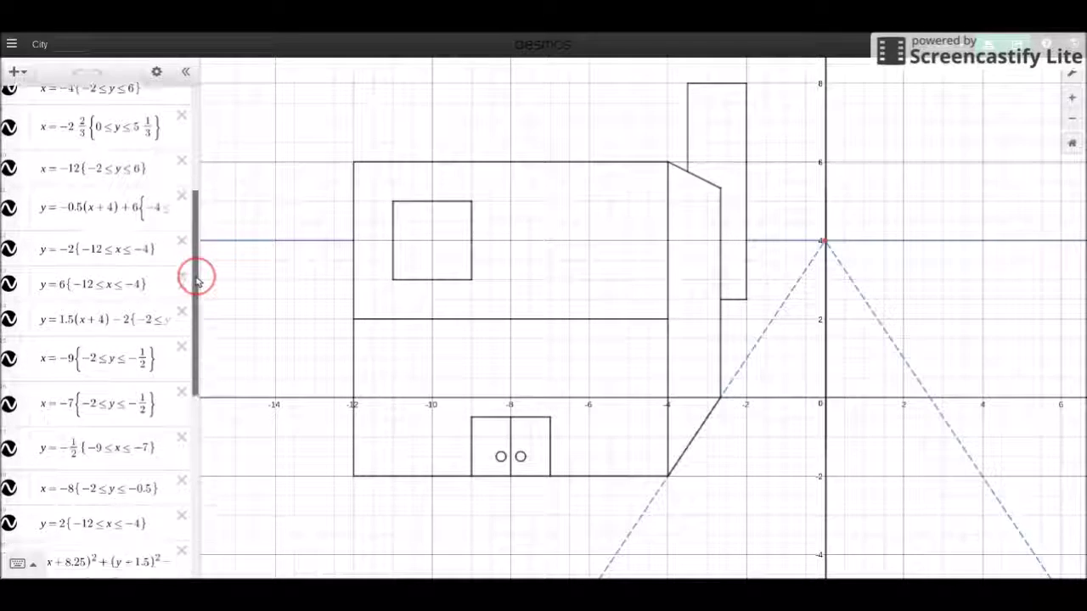
scroll(195, 281, down, 7)
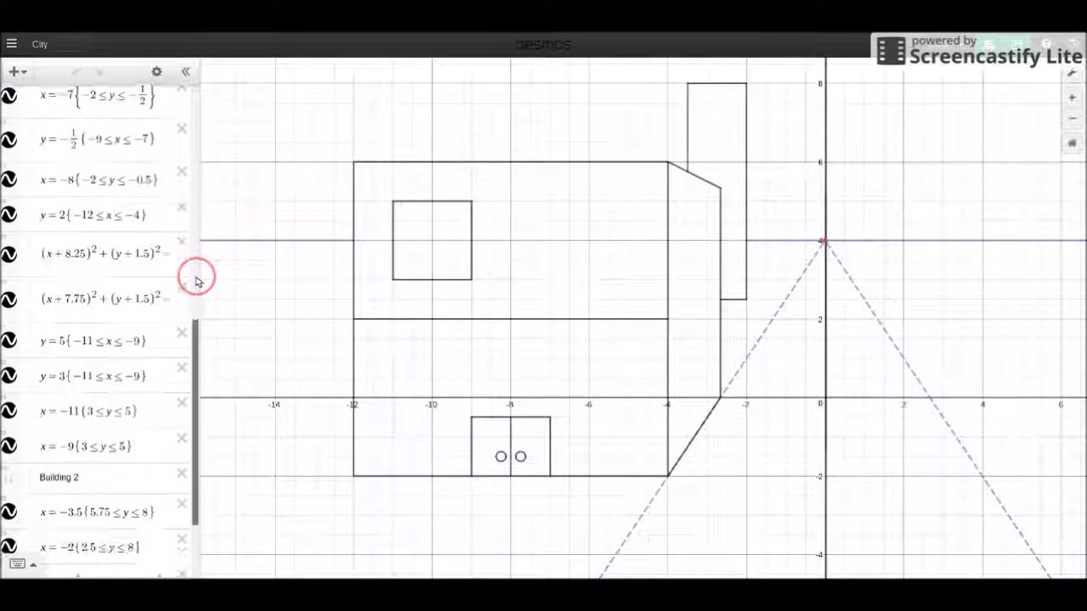
scroll(195, 280, down, 3)
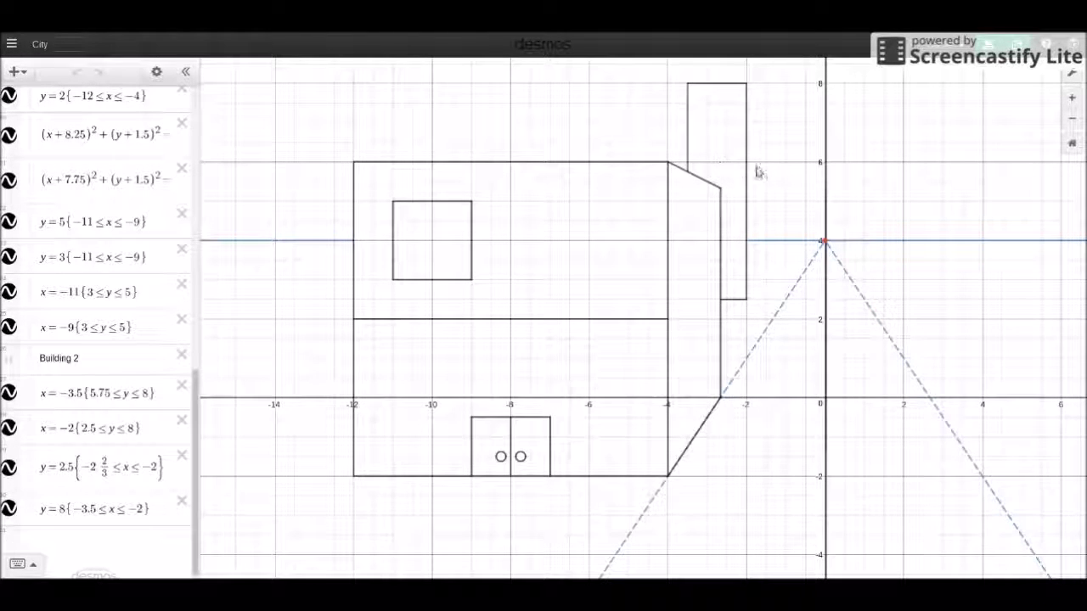
Step: Pan the graph so the building and tall block sit further left and higher
drag(792, 156, 781, 234)
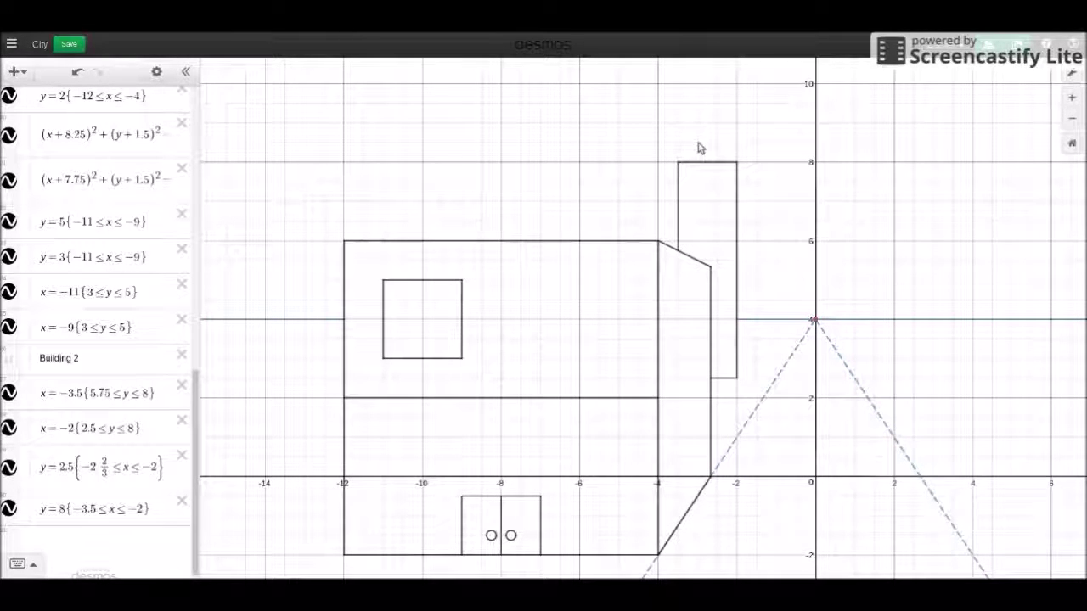
drag(781, 362, 713, 269)
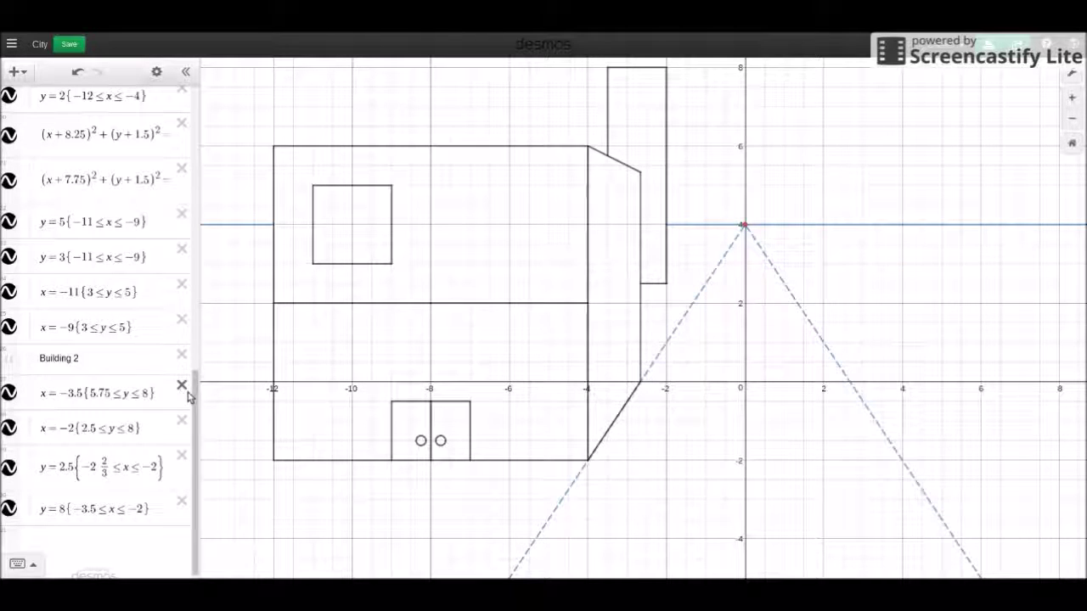
click(462, 151)
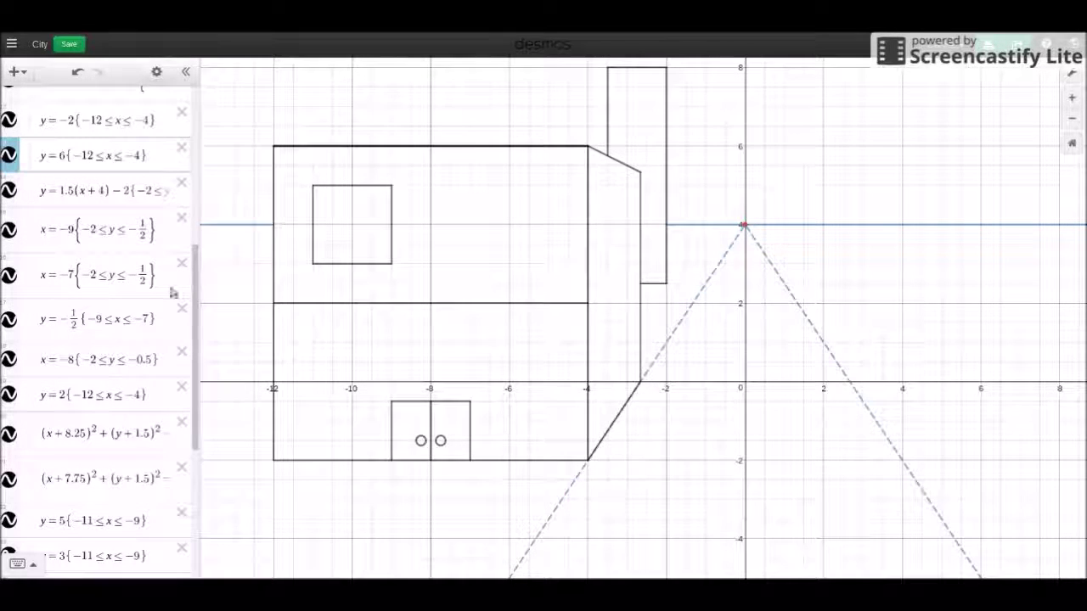
Step: Give the window's top edge y=5 a second restriction, −5≥x≥−7
click(362, 189)
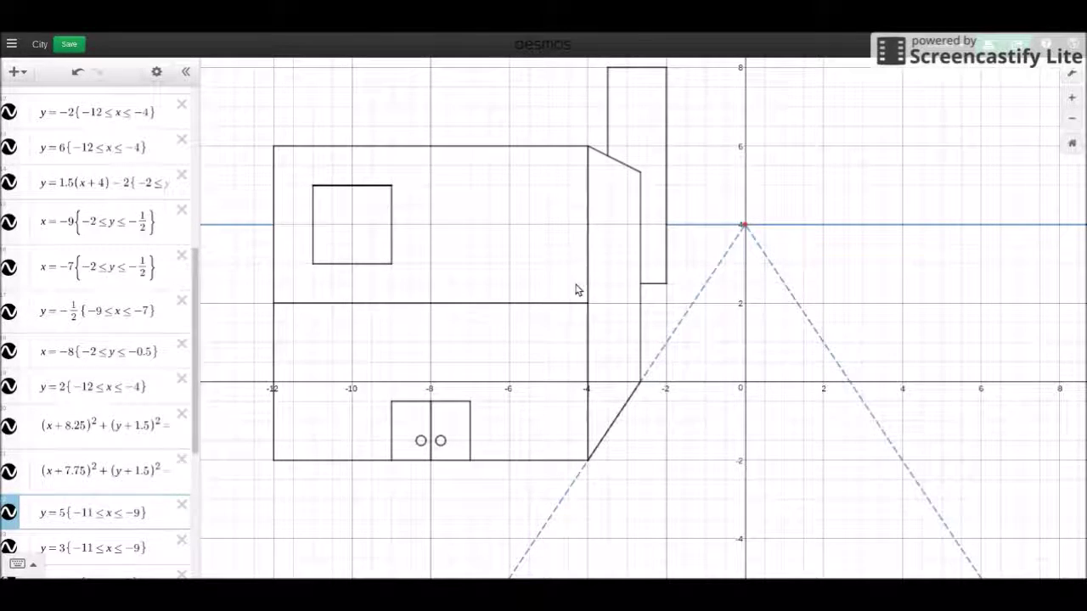
click(141, 514)
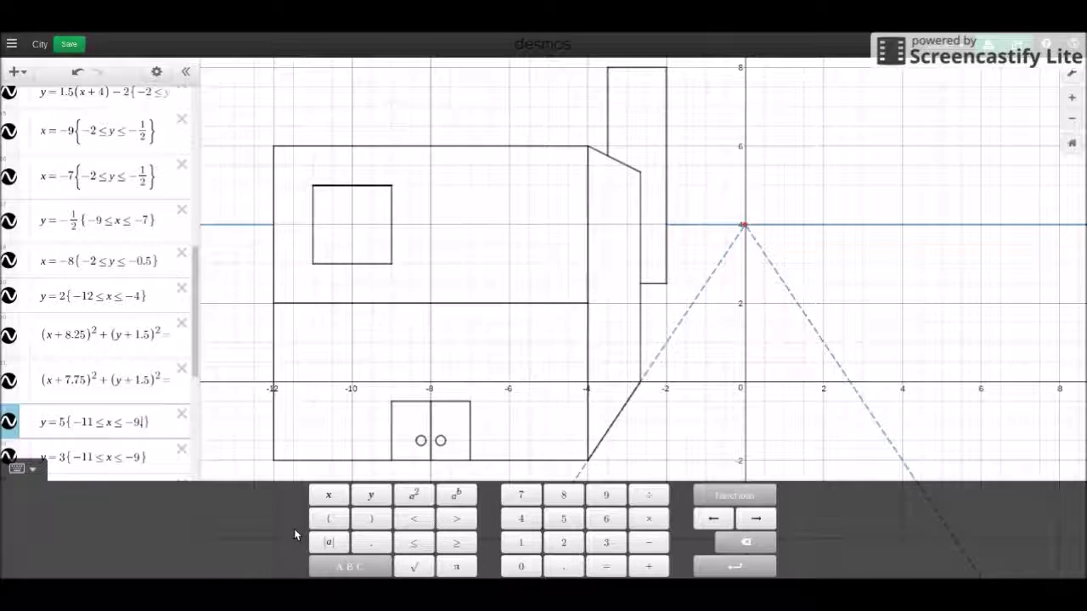
text(. )
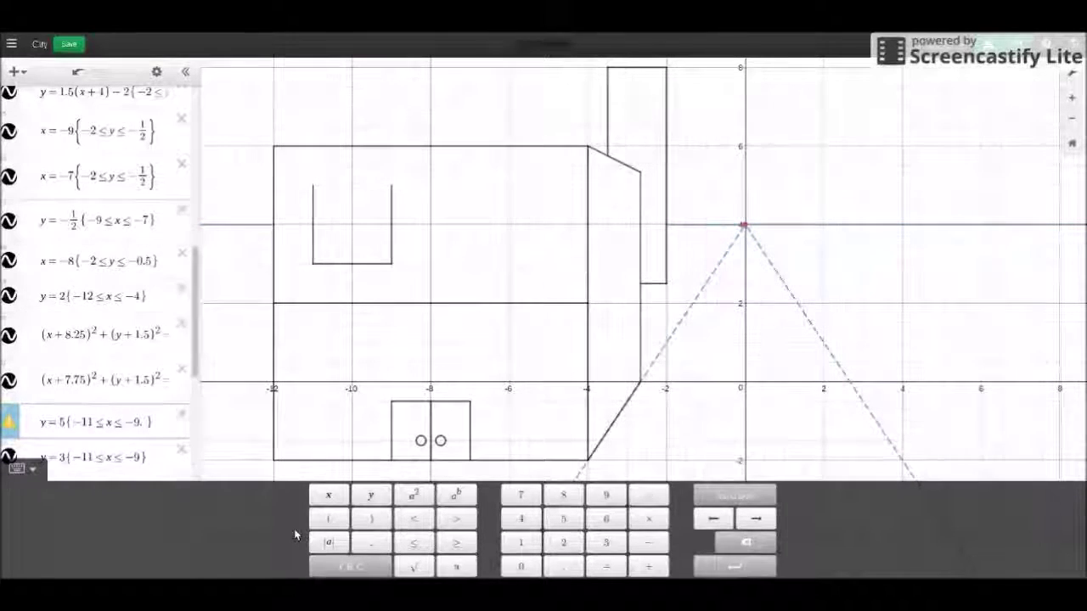
text(-3)
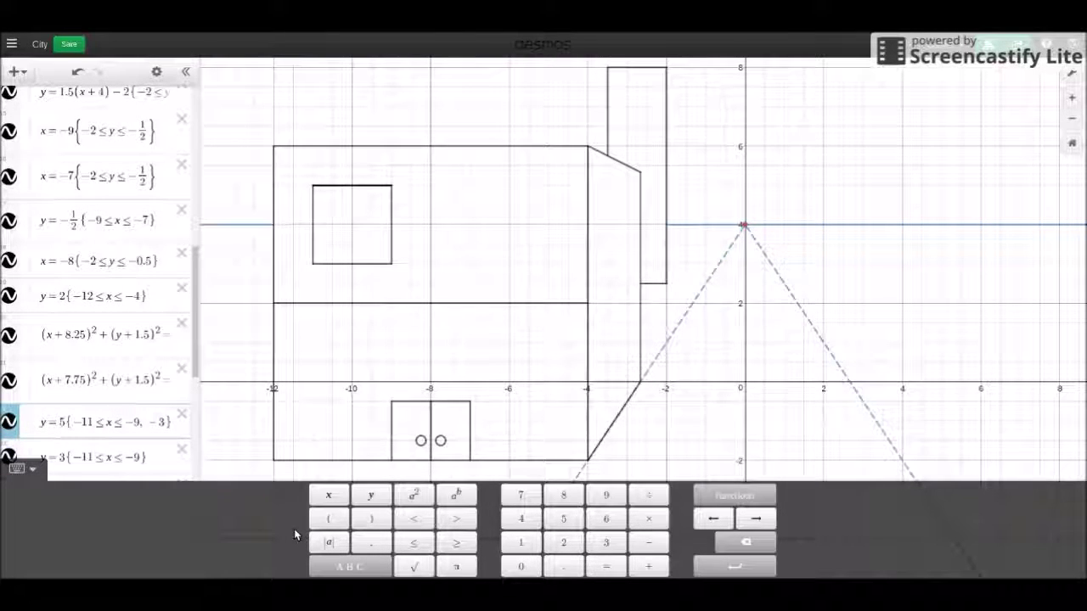
text(>=x)
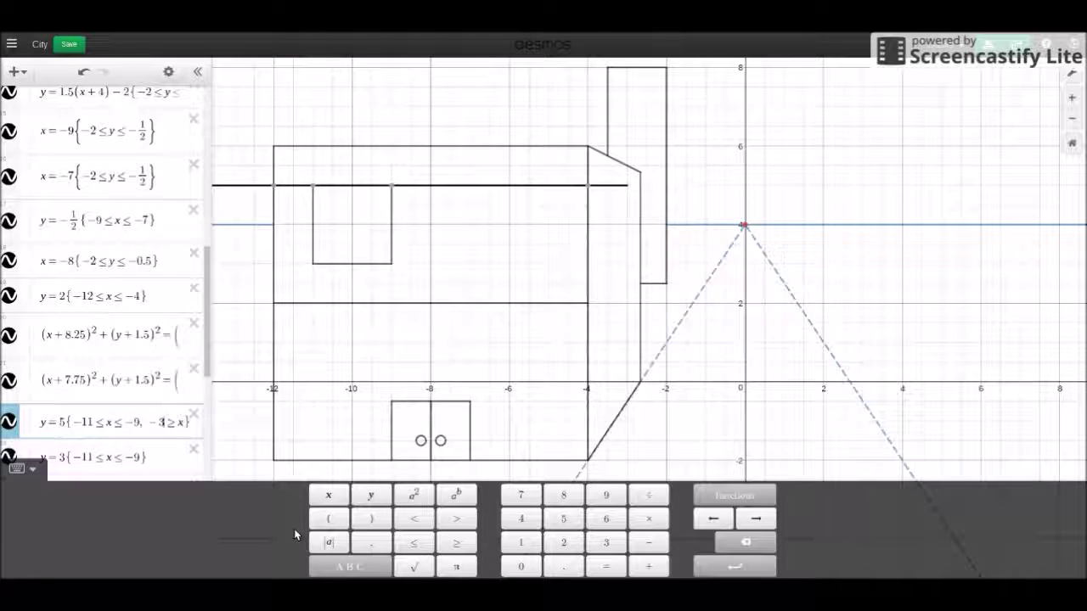
key(BackSpace)
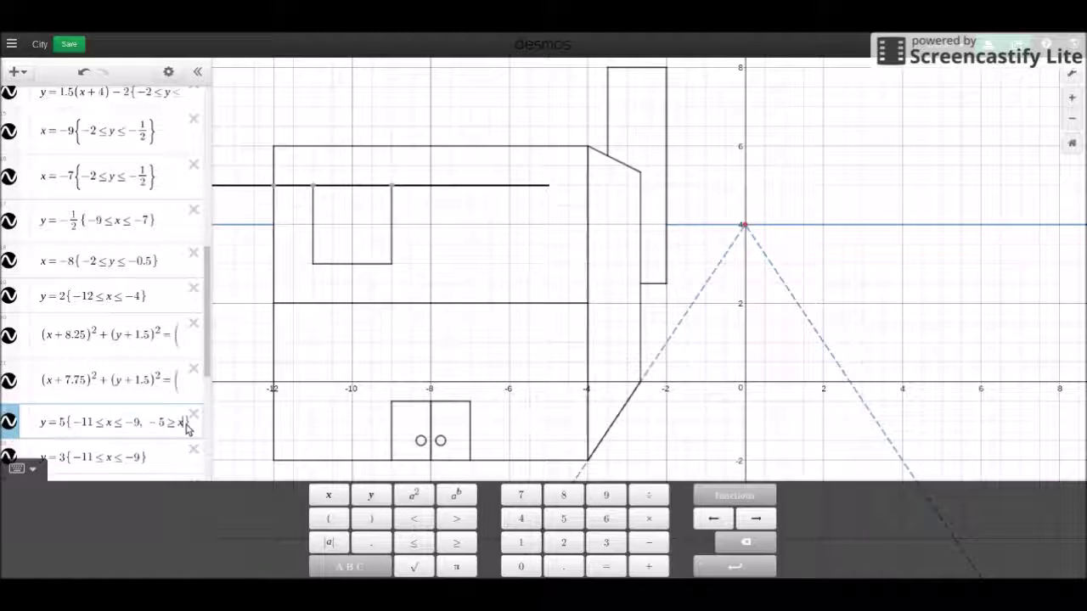
text(>=)
text(-)
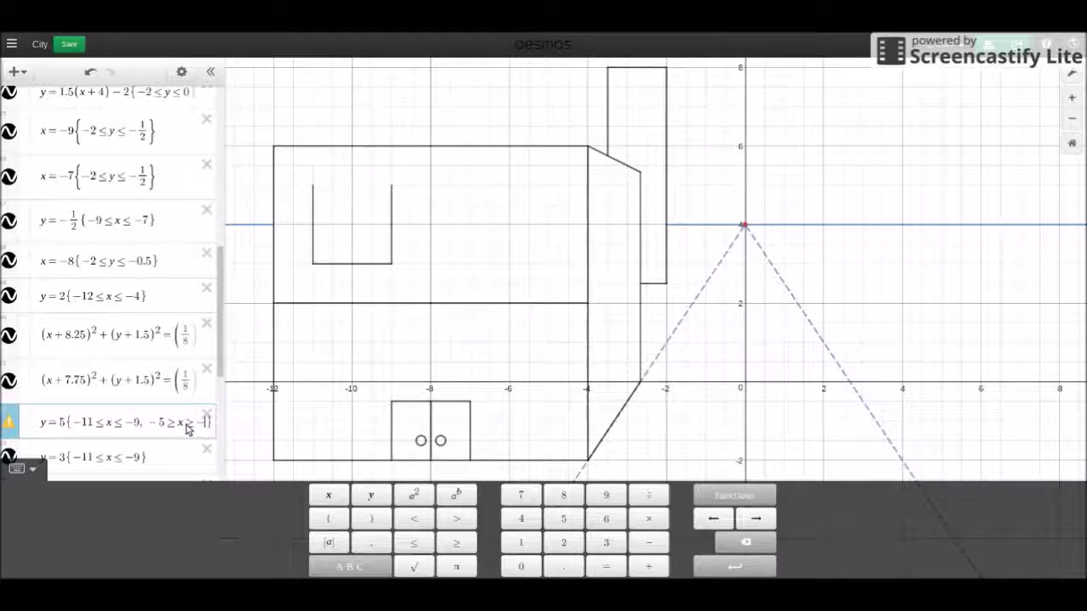
text(8)
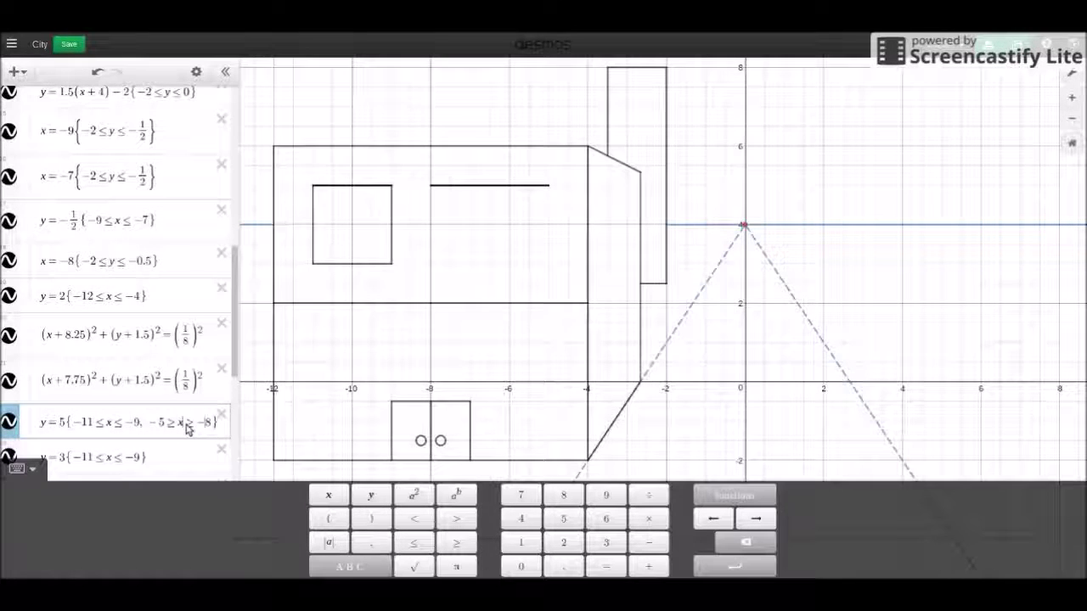
key(BackSpace)
text(7)
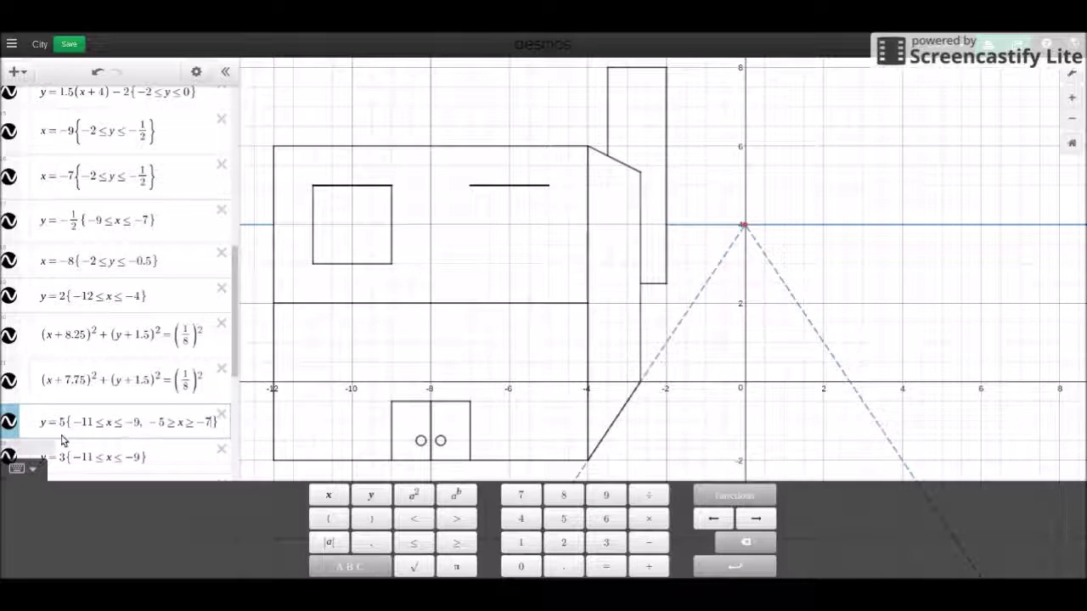
Step: Give the window's bottom edge y=3 a second restriction, −7≤x≤−5
click(139, 459)
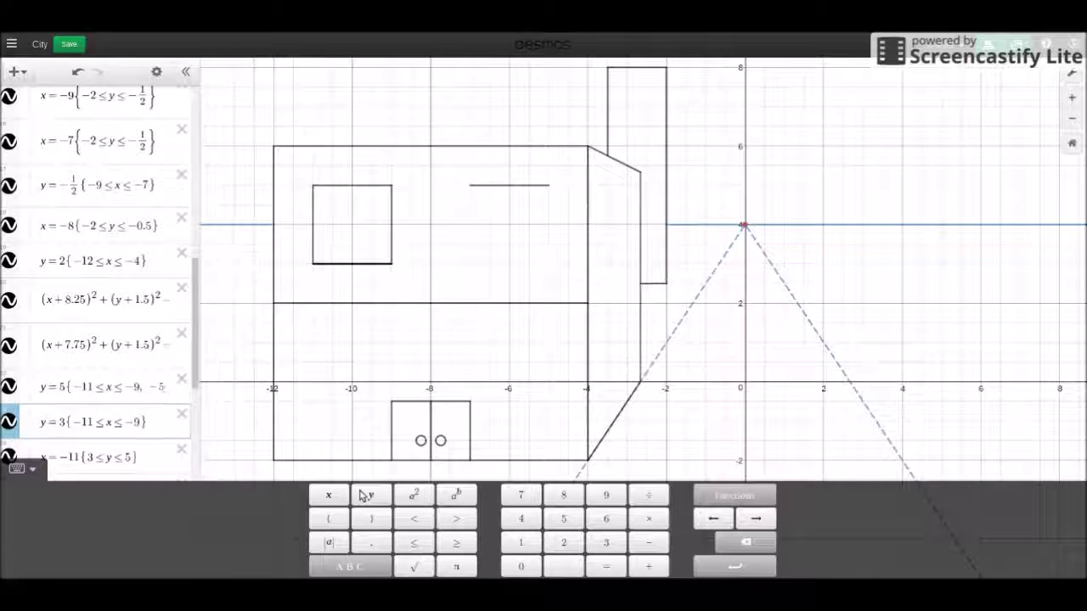
text(.)
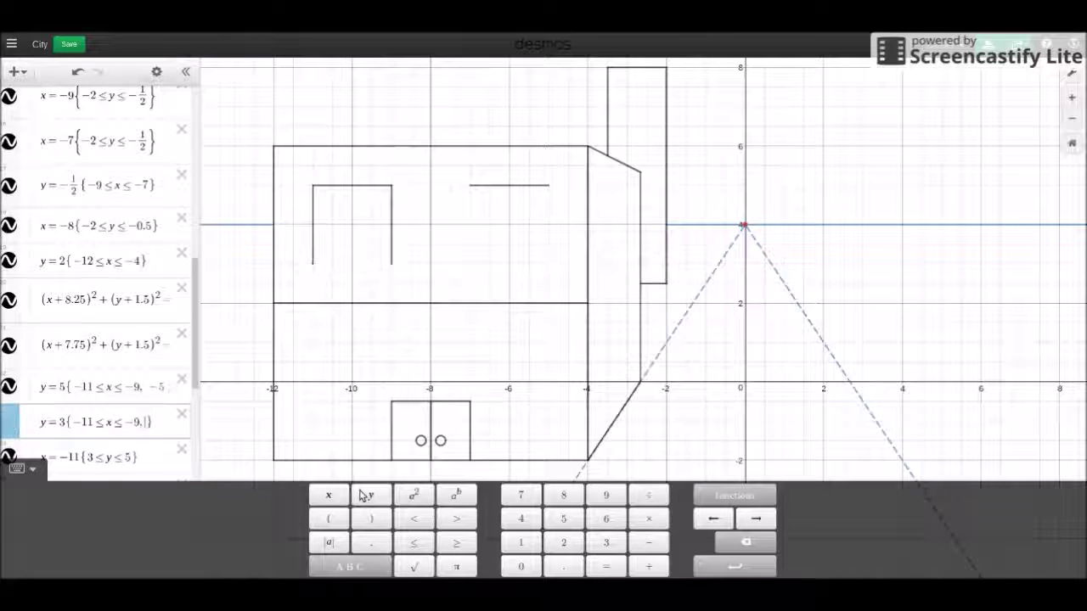
text(-7)
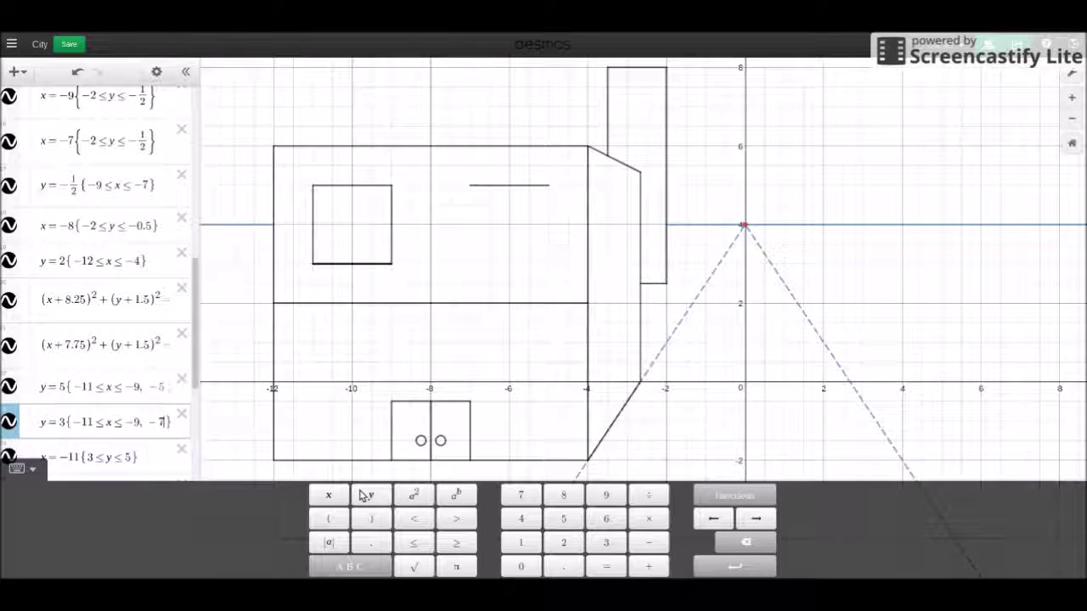
text(>=)
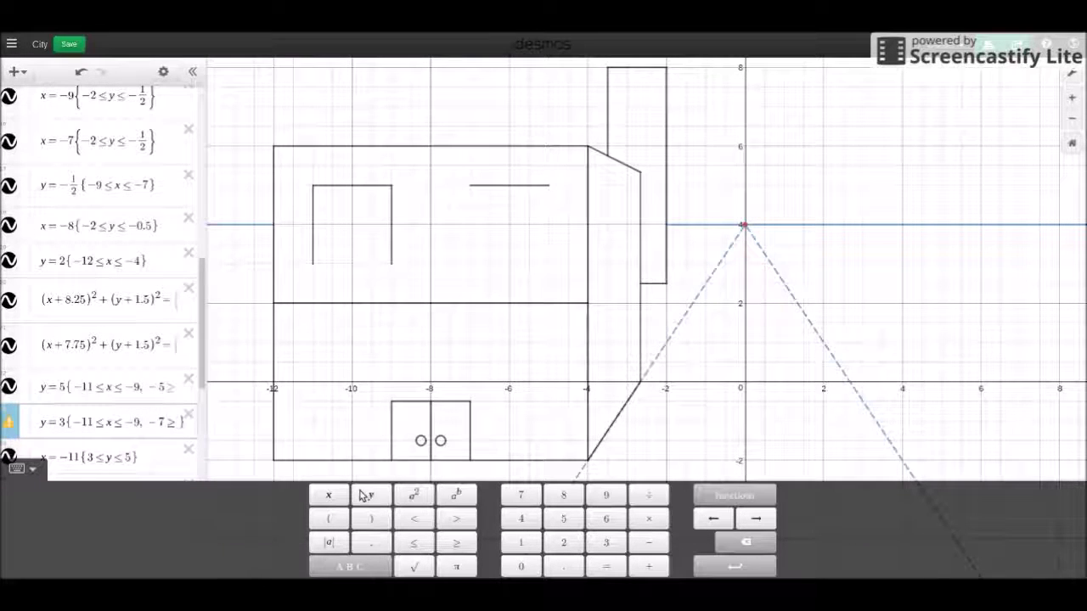
key(BackSpace)
key(BackSpace)
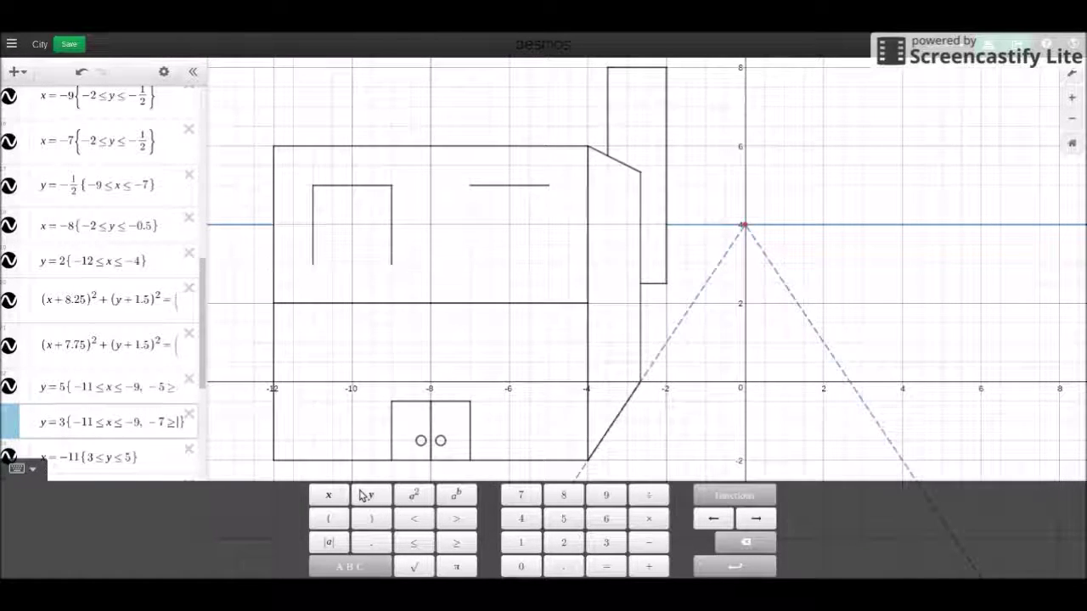
key(BackSpace)
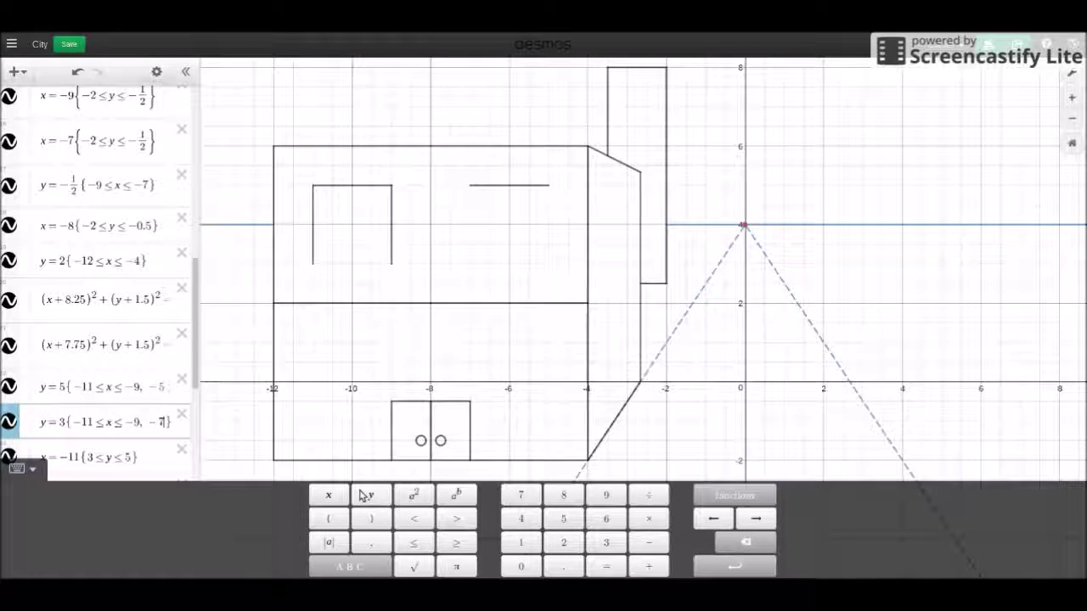
text(7<=x<=-)
text(5)
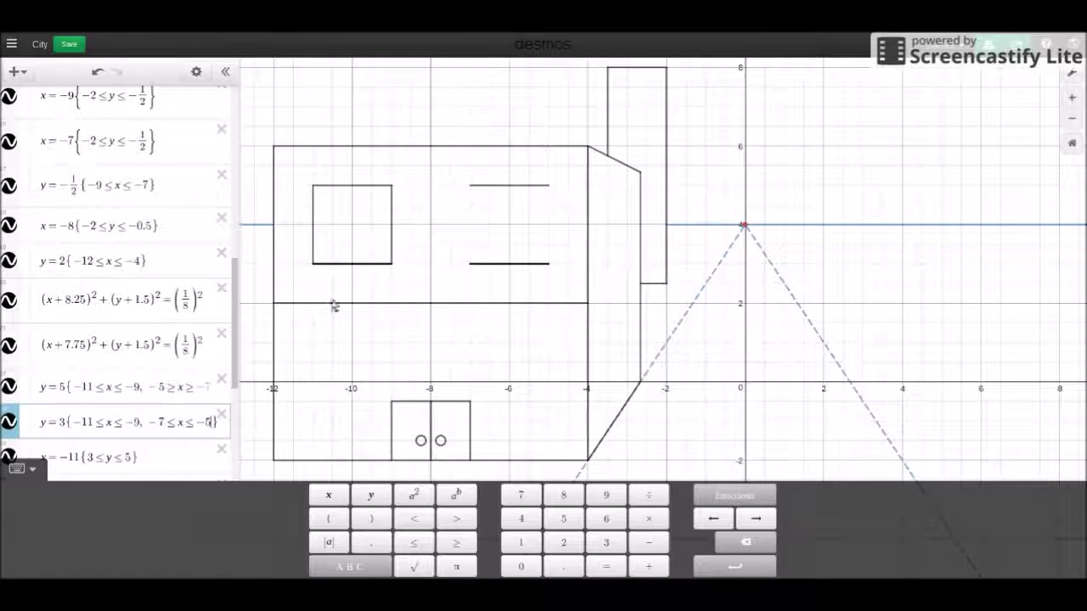
Step: Copy the existing 3≤y≤5 restriction and add the edge x=-7{3≤y≤5}
click(388, 237)
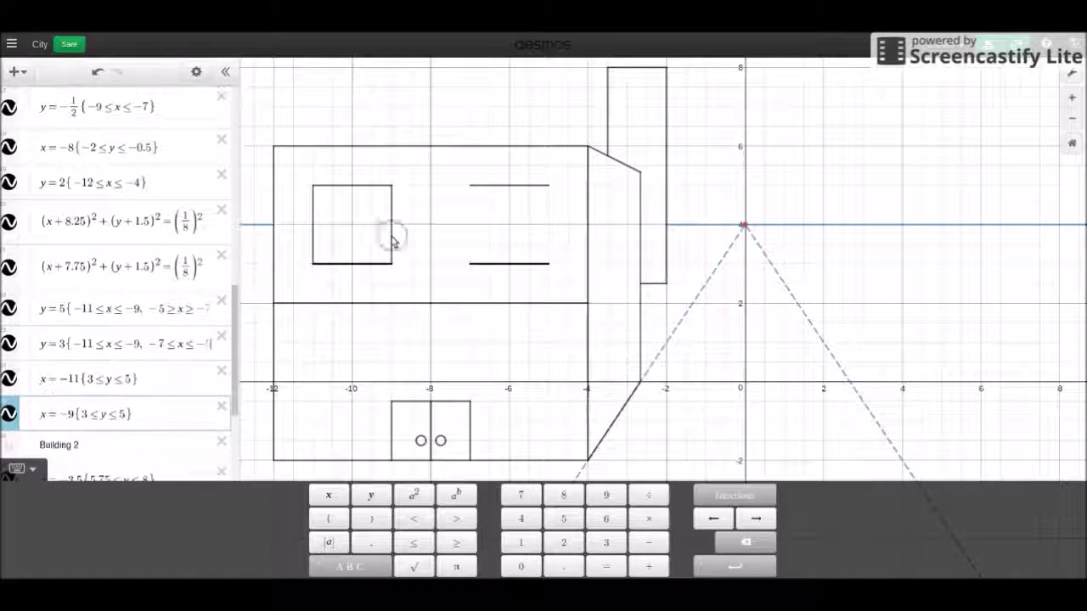
click(134, 420)
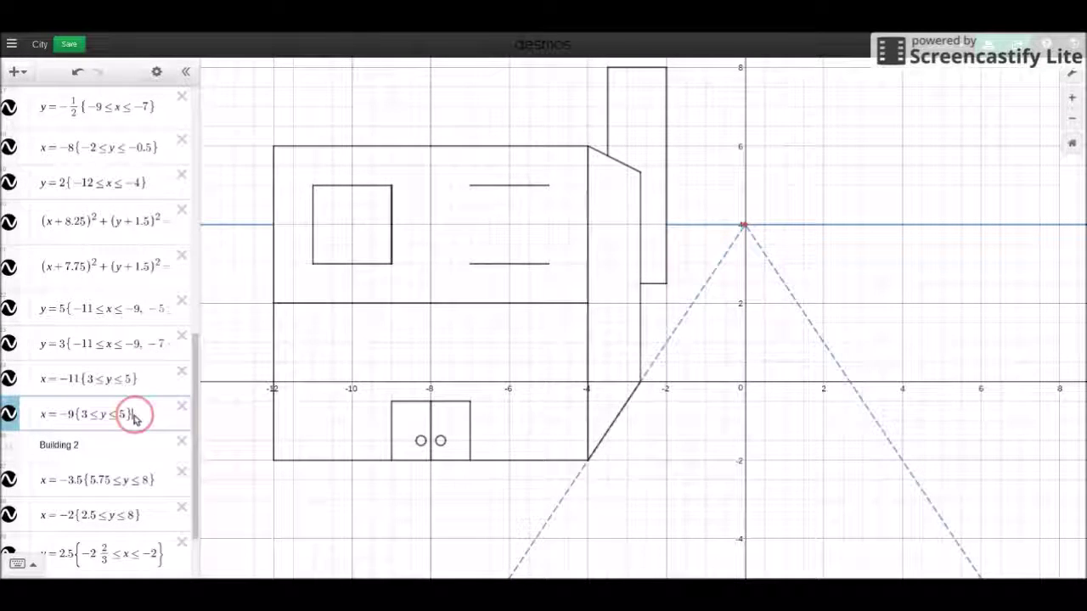
drag(73, 414, 134, 422)
key(ctrl+c)
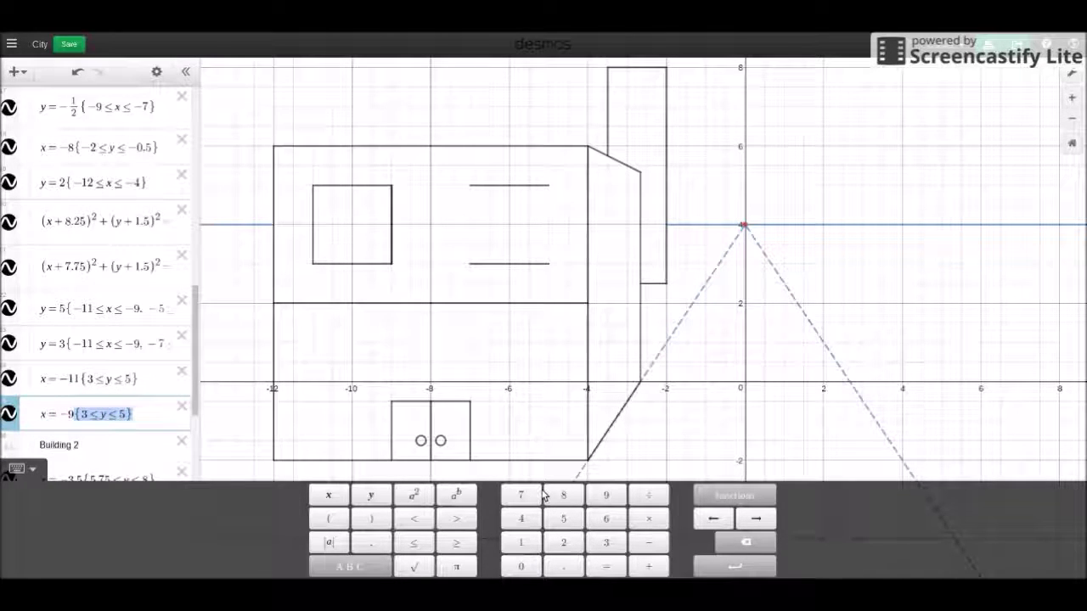
key(Right)
key(Return)
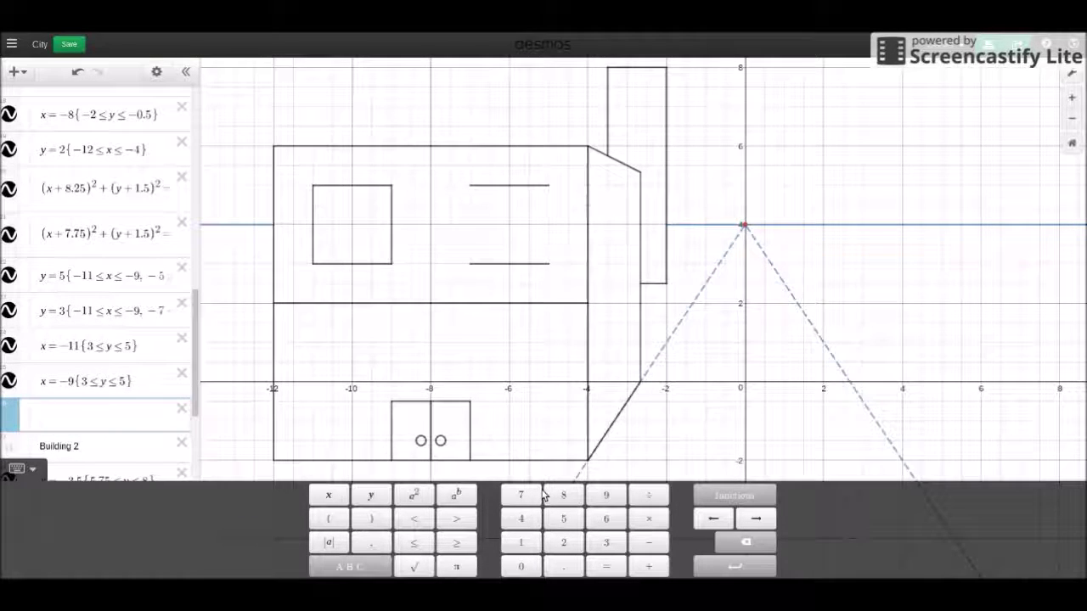
text(x=)
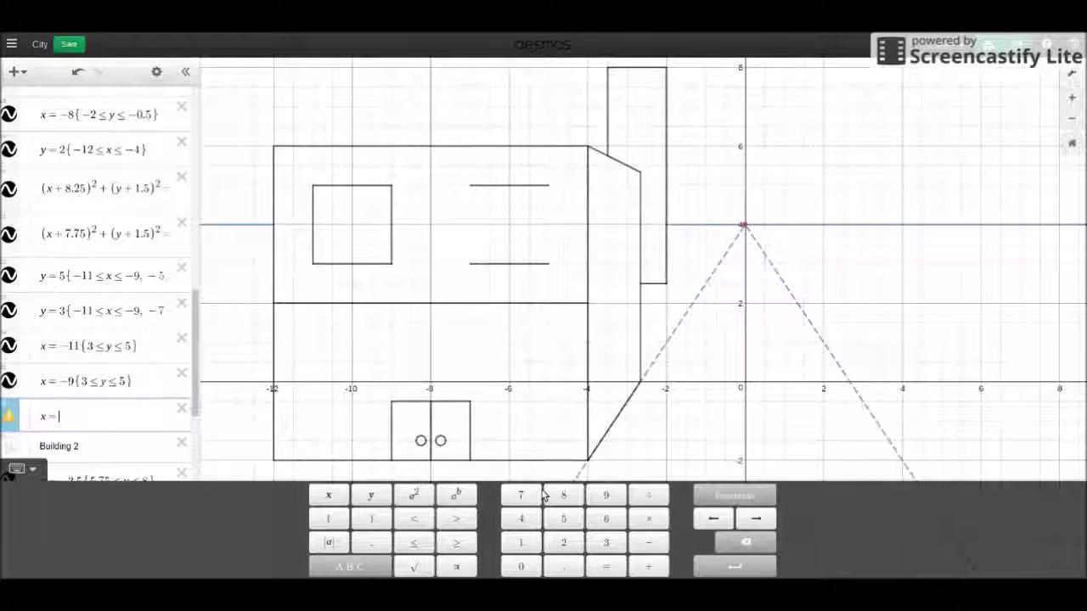
text(-7)
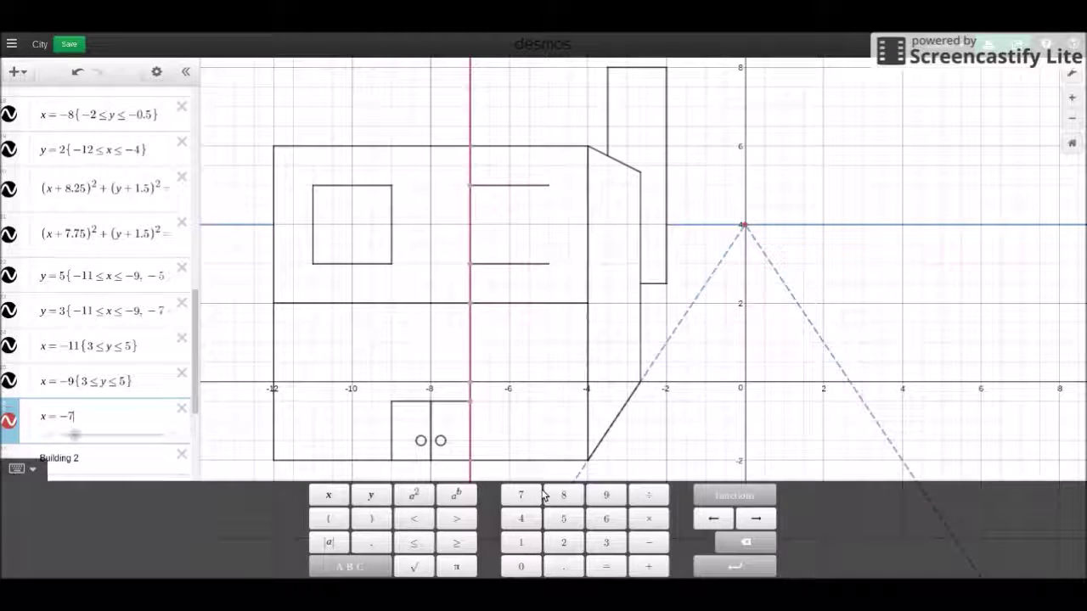
key(ctrl+v)
Step: Add the window's other vertical side, x=-5{3≤y≤5}
key(Return)
text(x=)
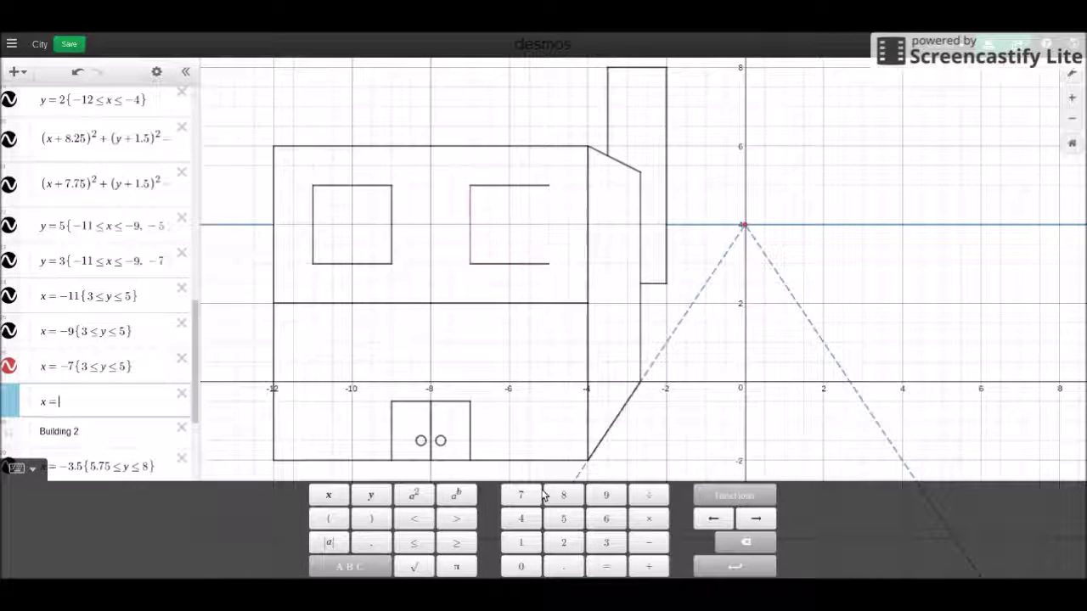
text(-8)
key(ctrl+v)
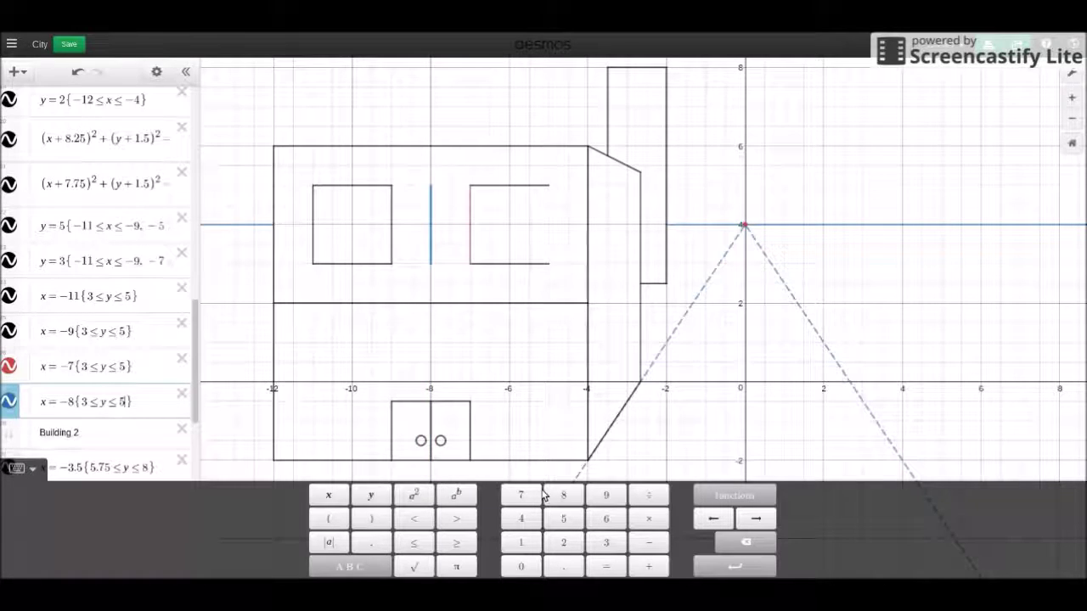
key(Left)
key(Left)
key(Left)
key(Left)
key(Left)
key(Left)
key(BackSpace)
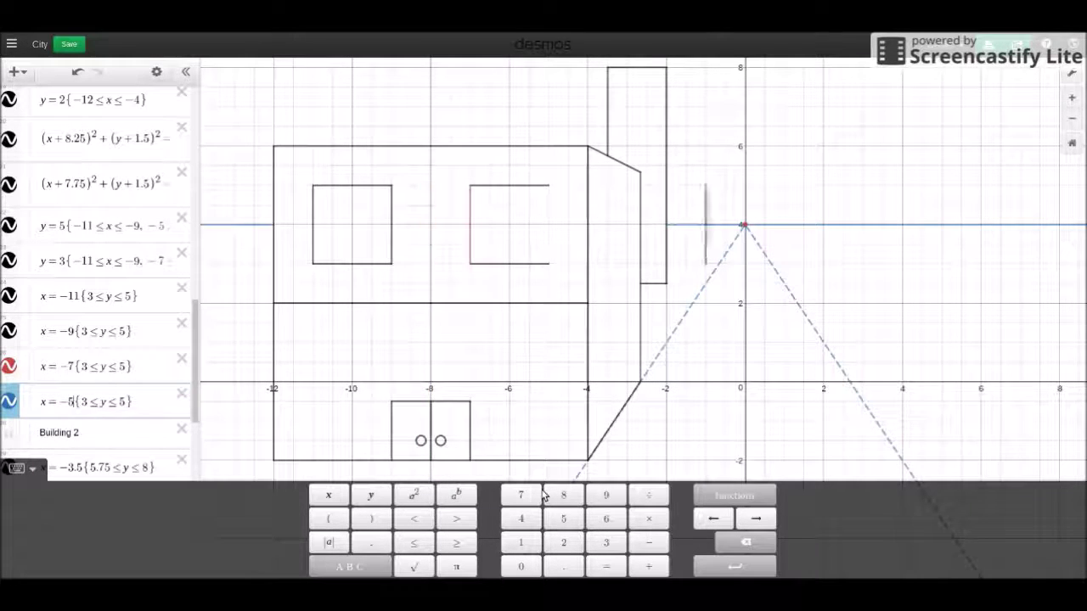
text(5)
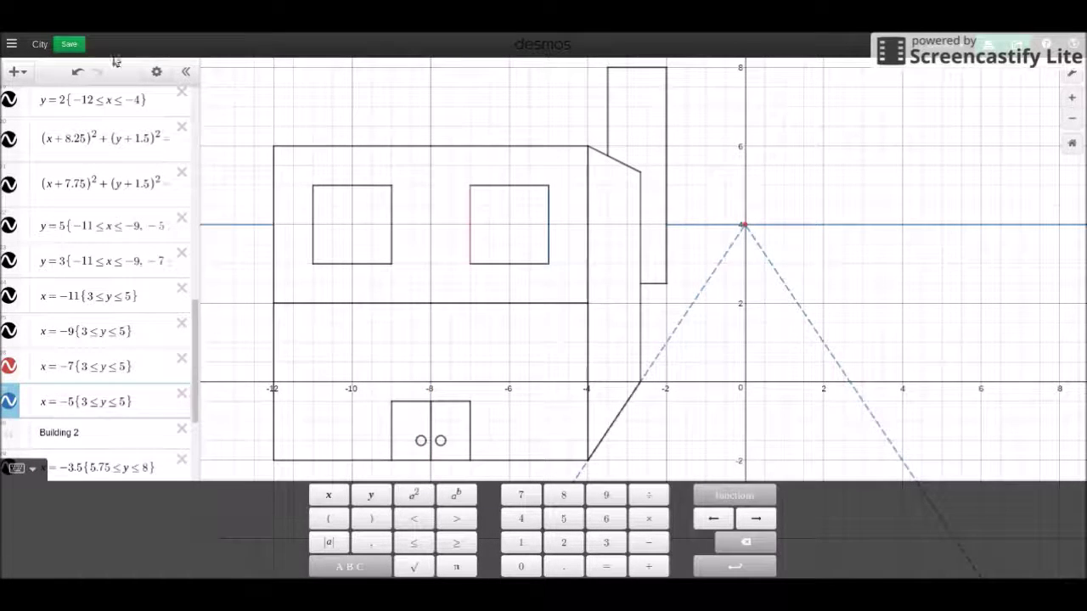
Step: Recolour the x=−7 and x=−5 window edges black
click(157, 72)
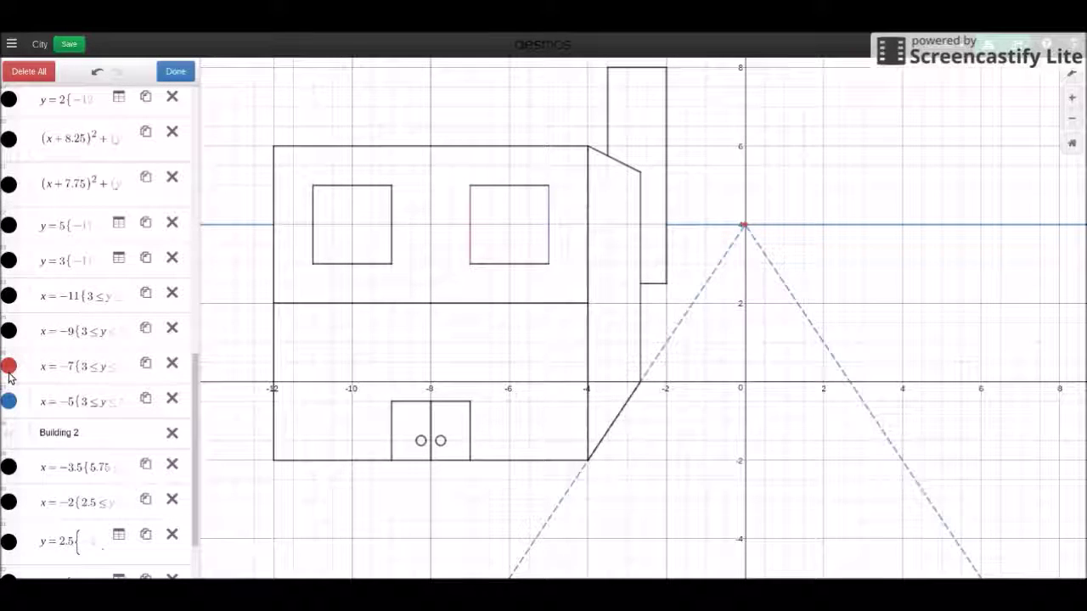
click(10, 370)
click(163, 373)
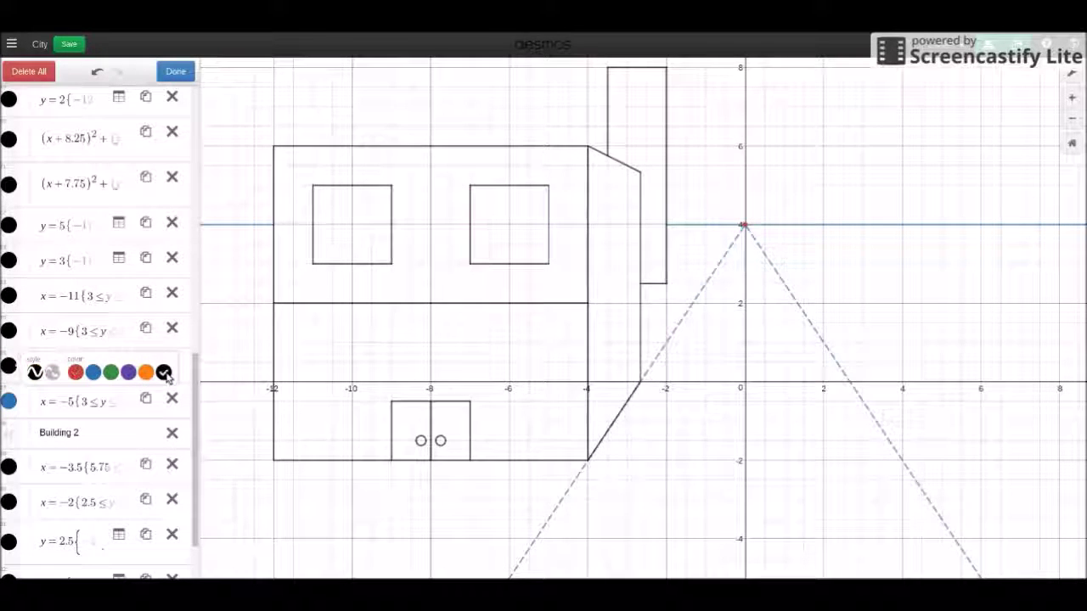
click(10, 402)
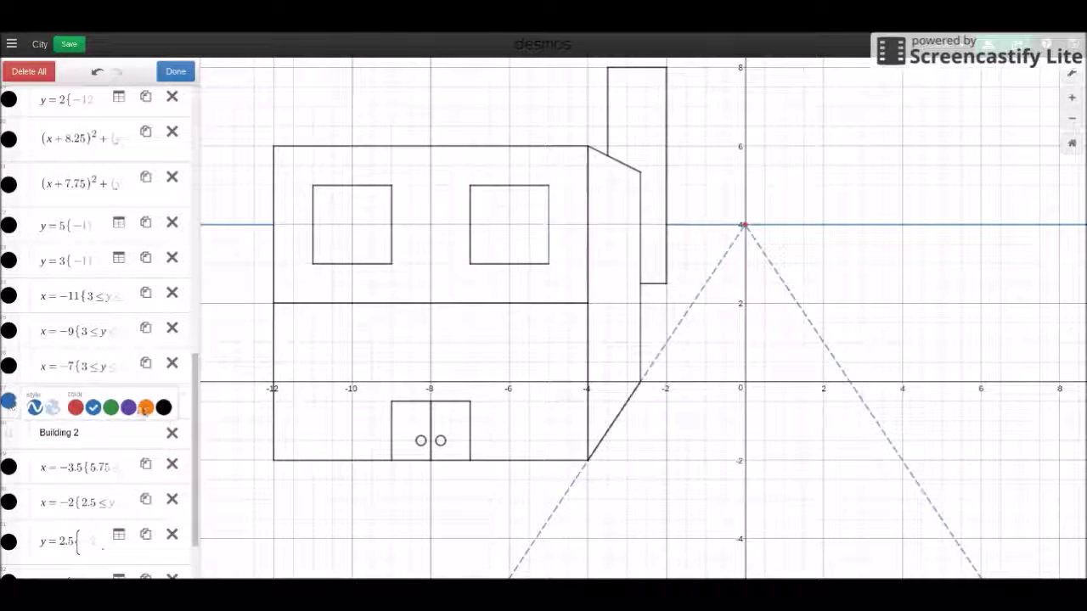
click(164, 407)
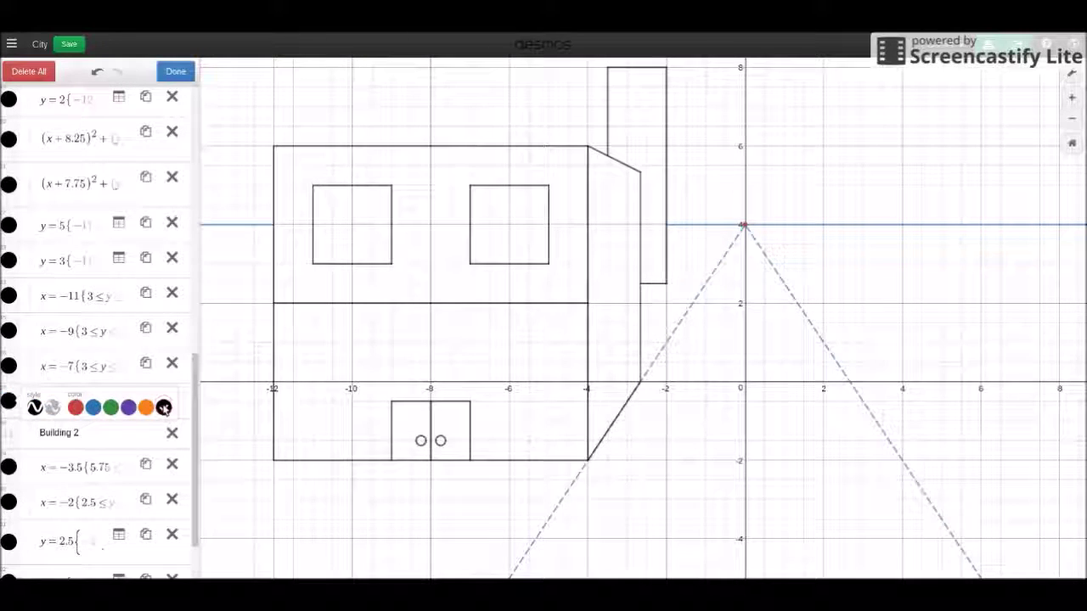
click(182, 73)
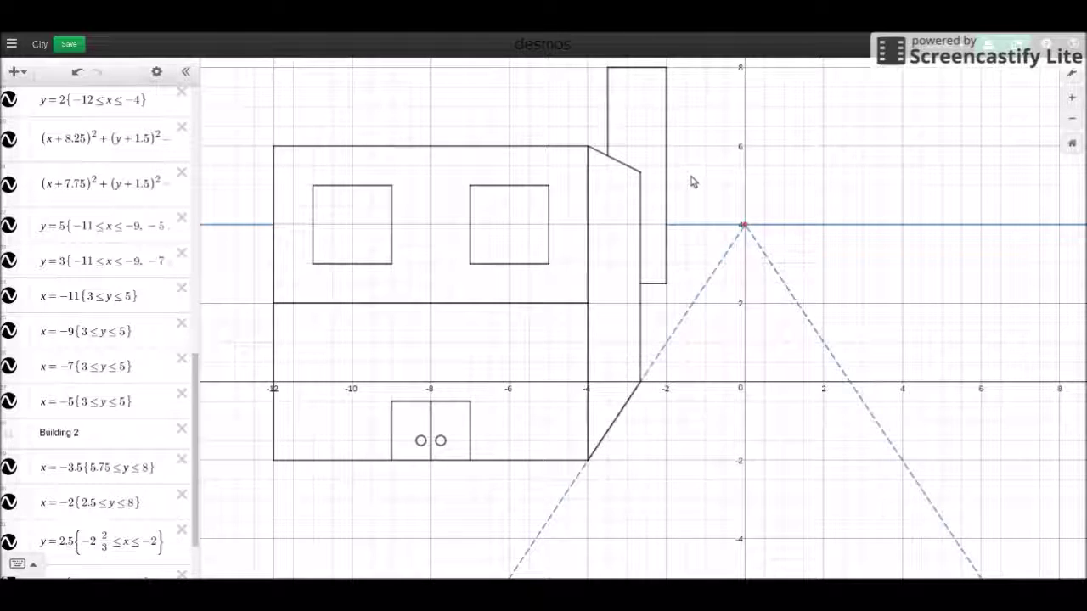
drag(689, 180, 692, 211)
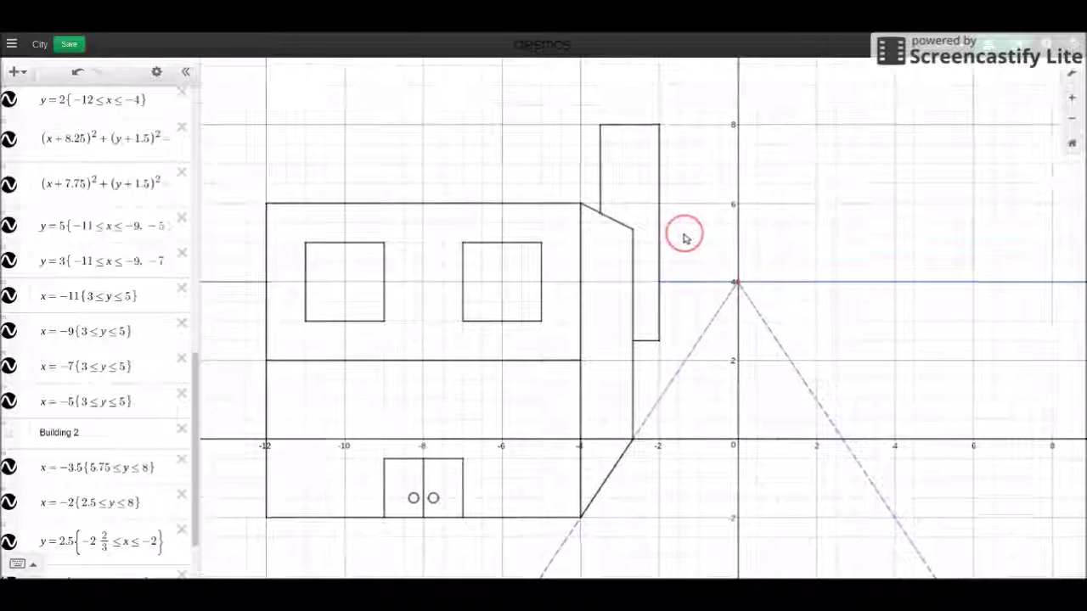
drag(685, 239, 684, 248)
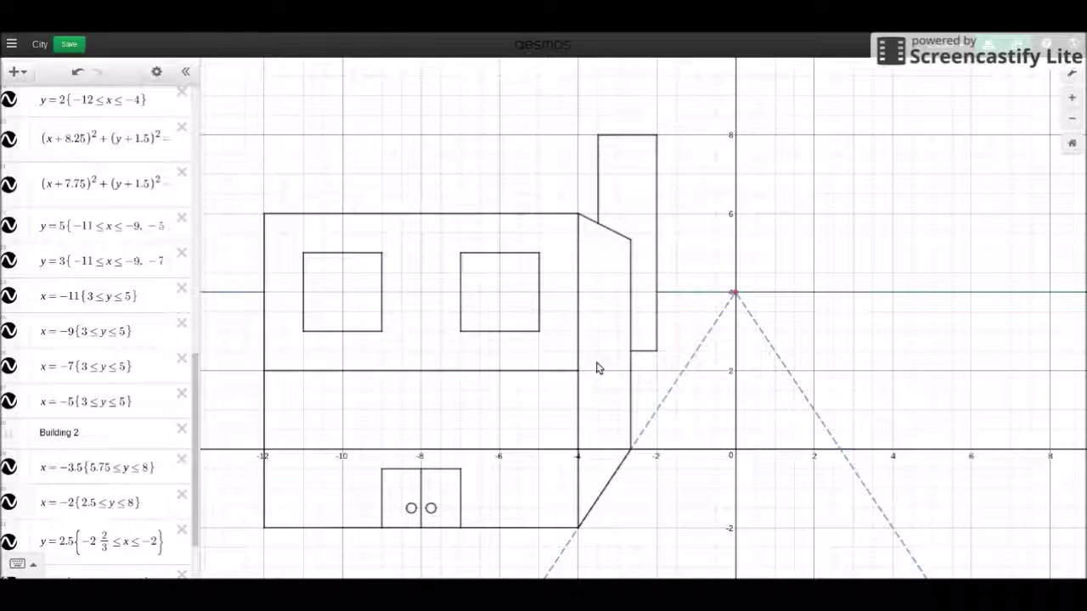
click(658, 357)
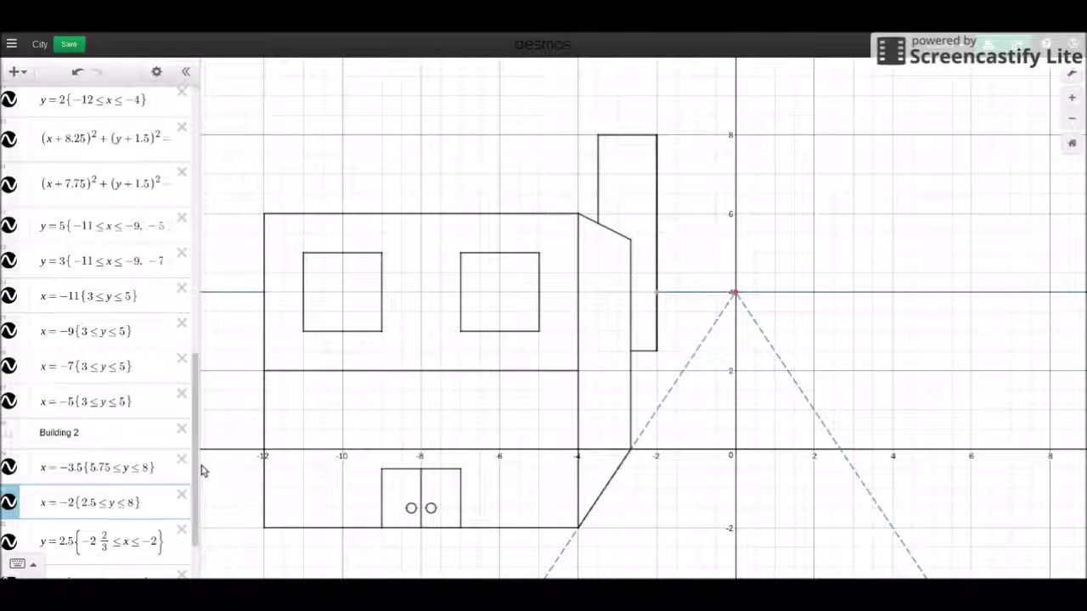
drag(194, 467, 195, 471)
scroll(194, 468, down, 2)
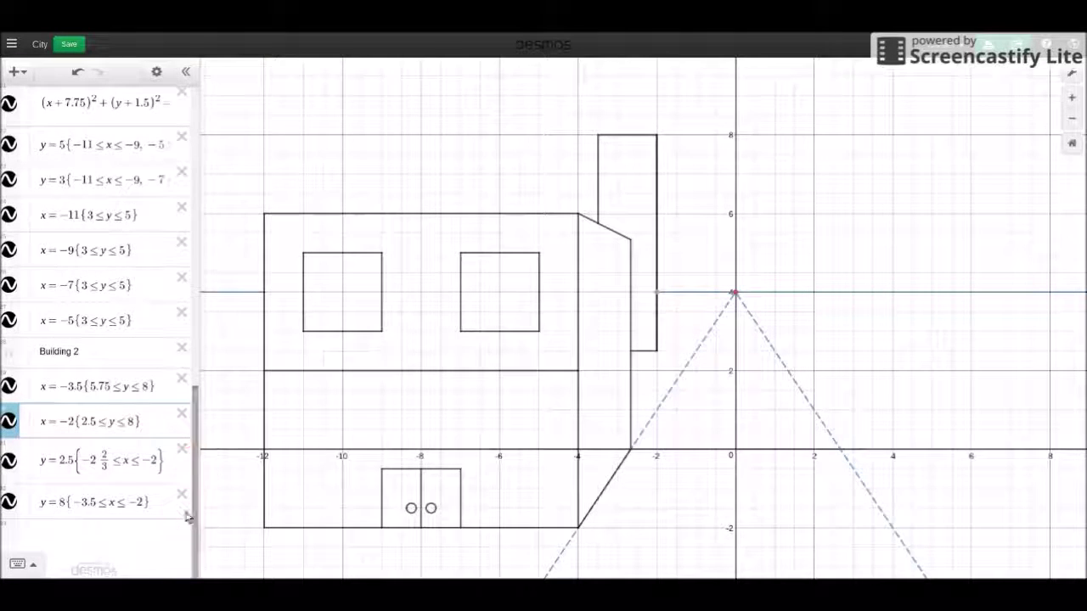
click(158, 507)
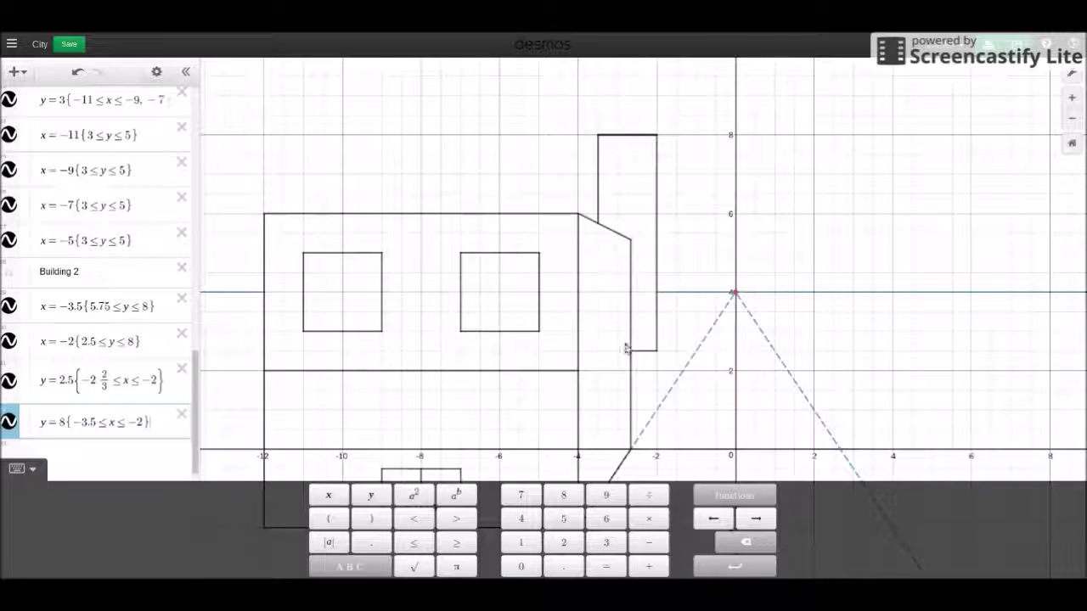
Step: Add the guide line y=0.75(x+2)+2.5 from corner (−2, 2.5) to the vanishing point
click(638, 350)
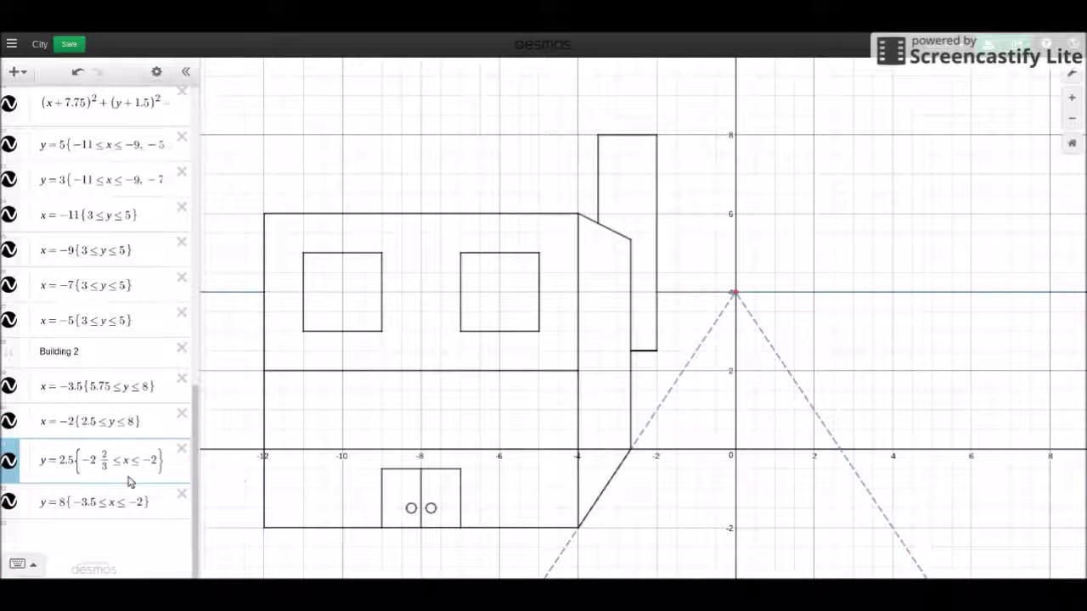
key(Down)
key(Down)
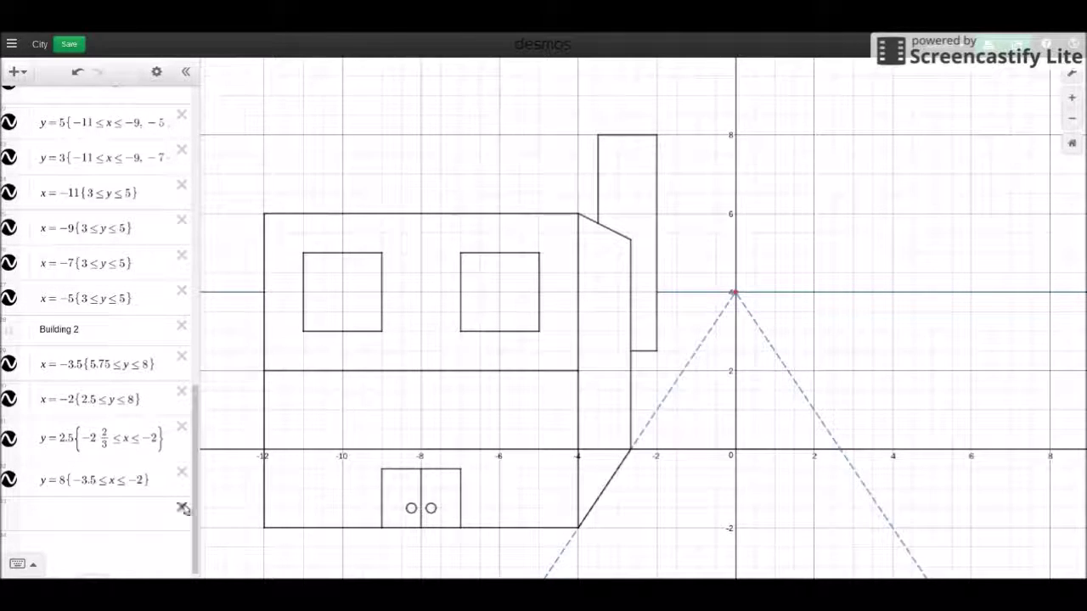
click(85, 513)
text(y)
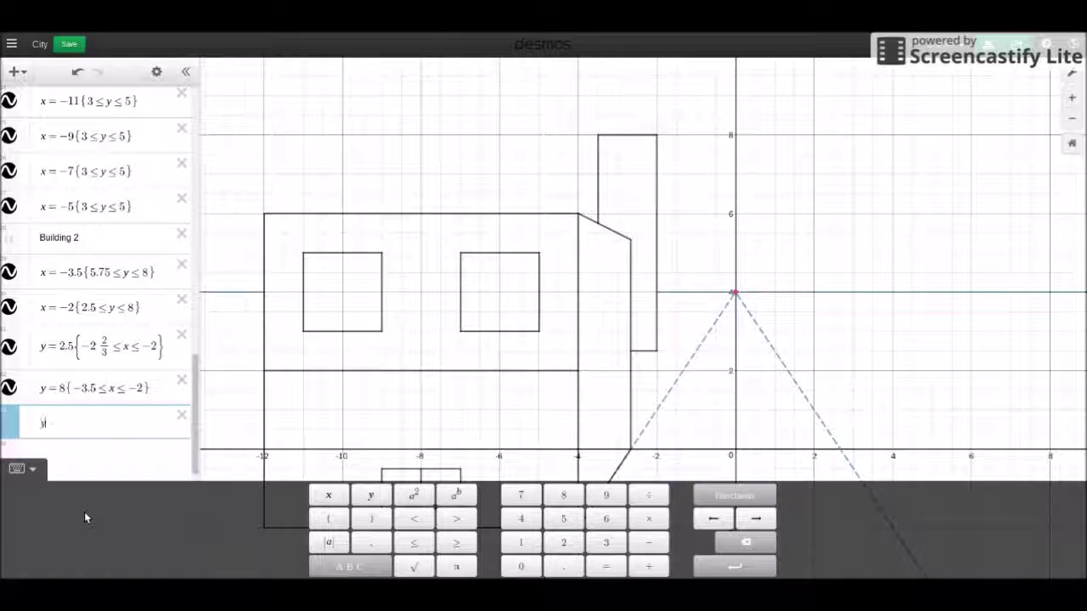
text( = (x + 2)
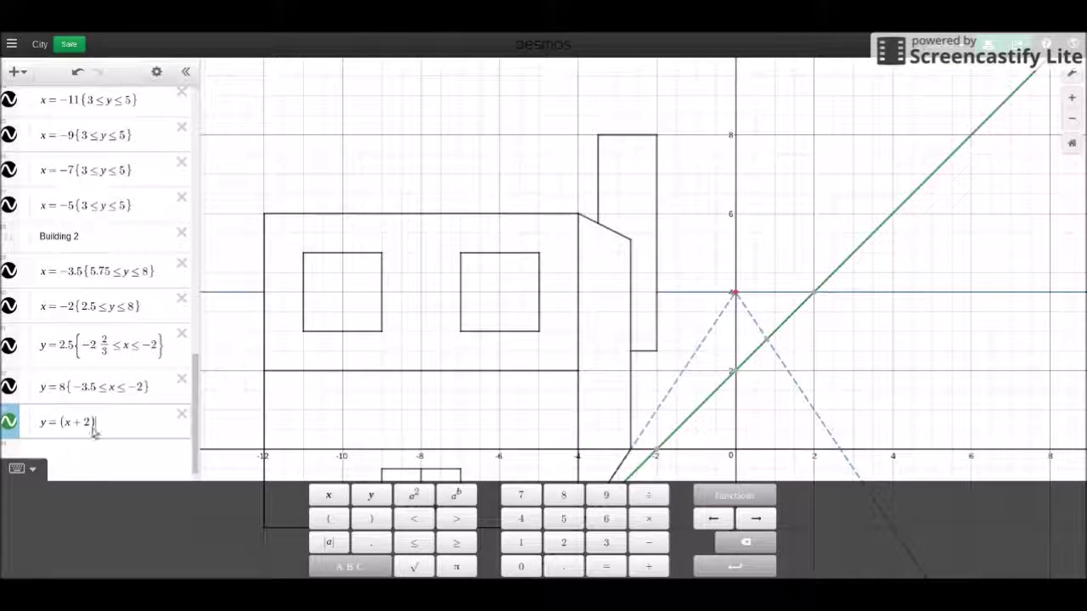
text(+2.5)
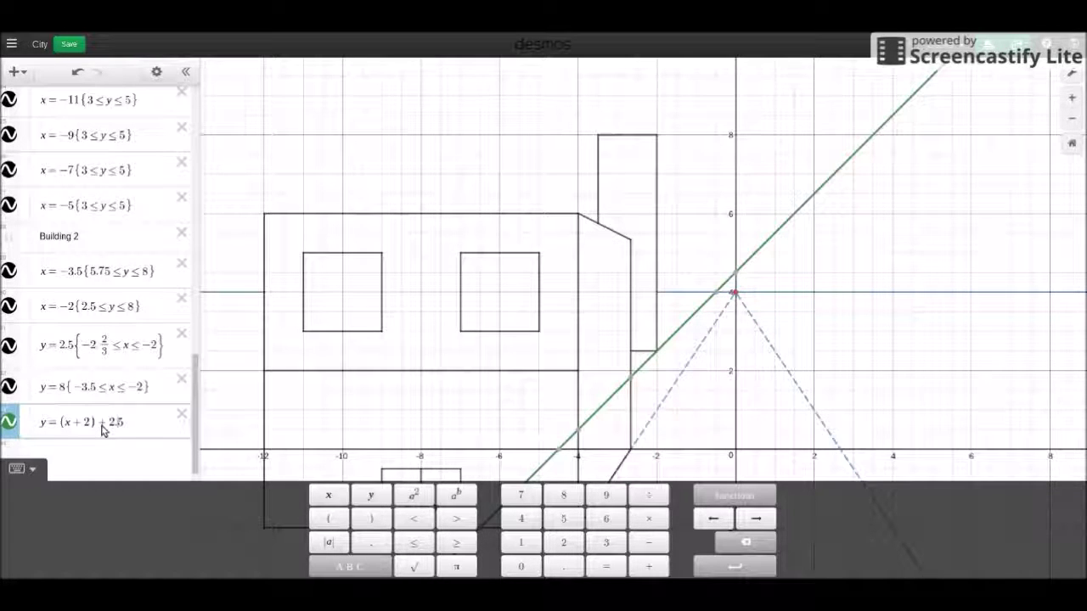
key(Home)
text(0.75)
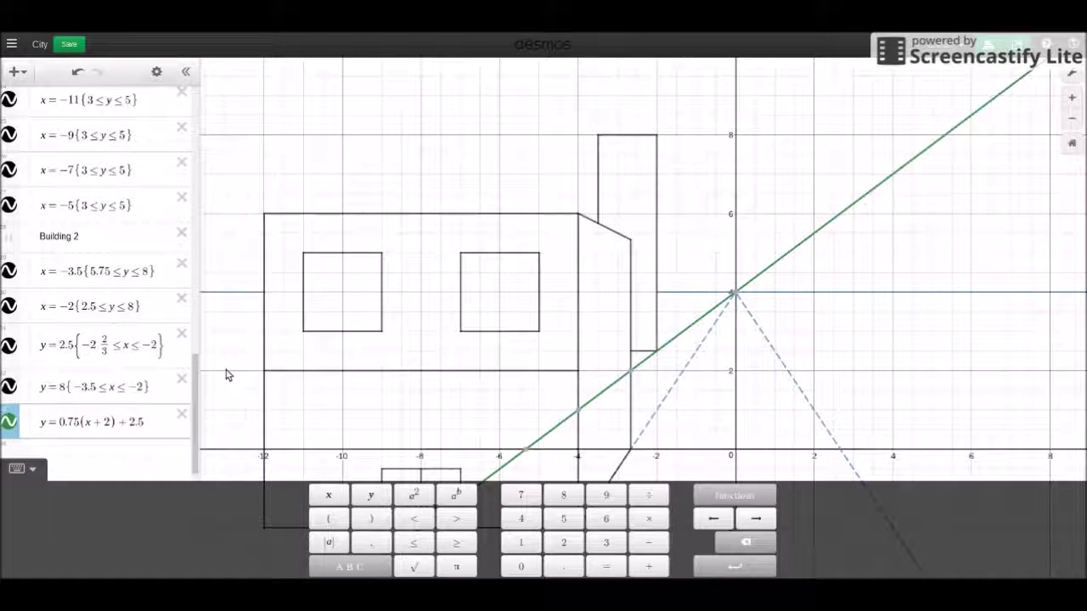
Step: Duplicate the green guide line and change the copy's offset from 2.5 to 8
click(156, 73)
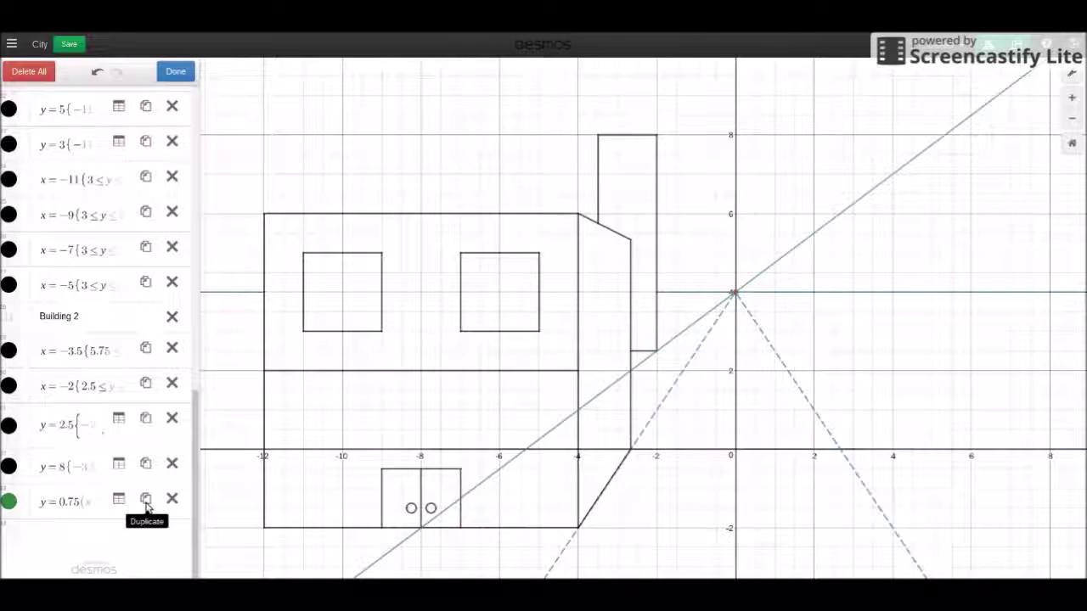
click(146, 508)
click(75, 537)
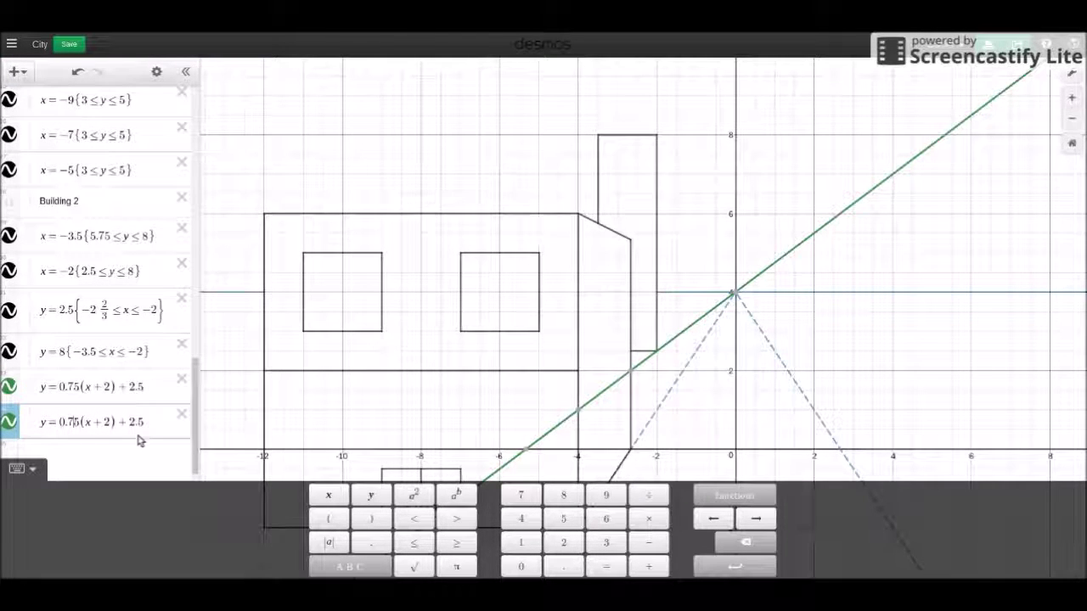
click(158, 434)
key(BackSpace)
key(BackSpace)
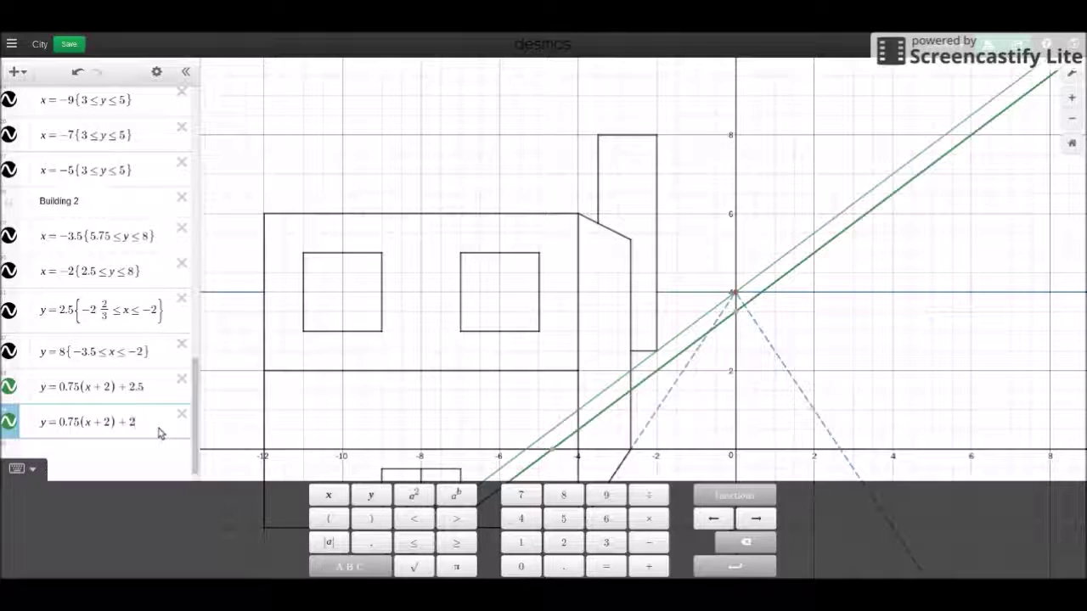
key(BackSpace)
text(8)
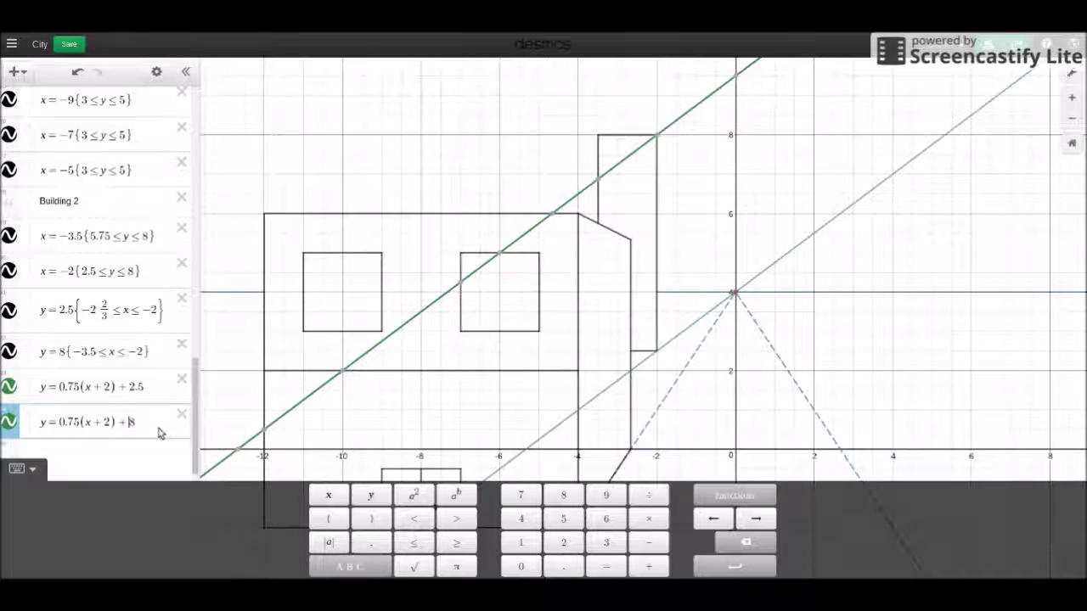
Step: Change the copy's slope from 0.75 to −2, giving y=−2(x+2)+8
key(Left)
key(Left)
key(Left)
key(Left)
key(Left)
key(Left)
key(Left)
key(Left)
key(Left)
key(Left)
key(Left)
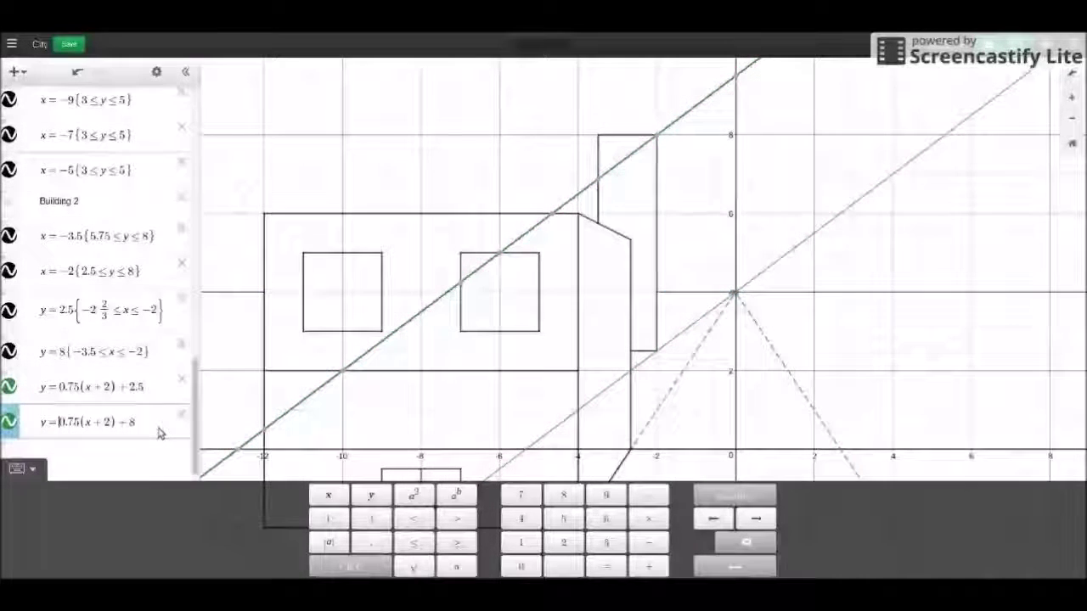
text(-)
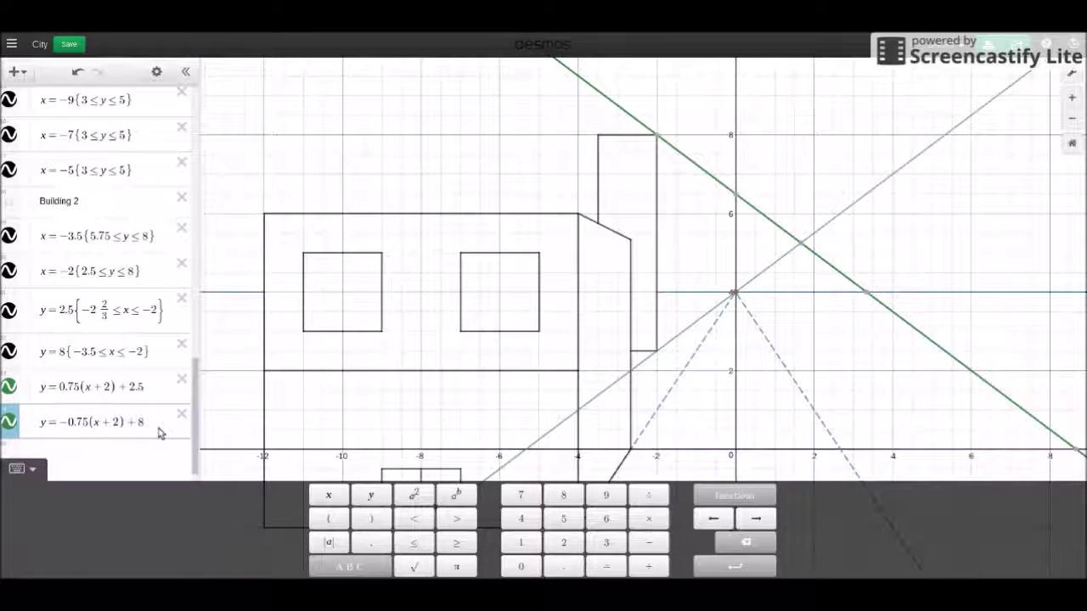
click(88, 422)
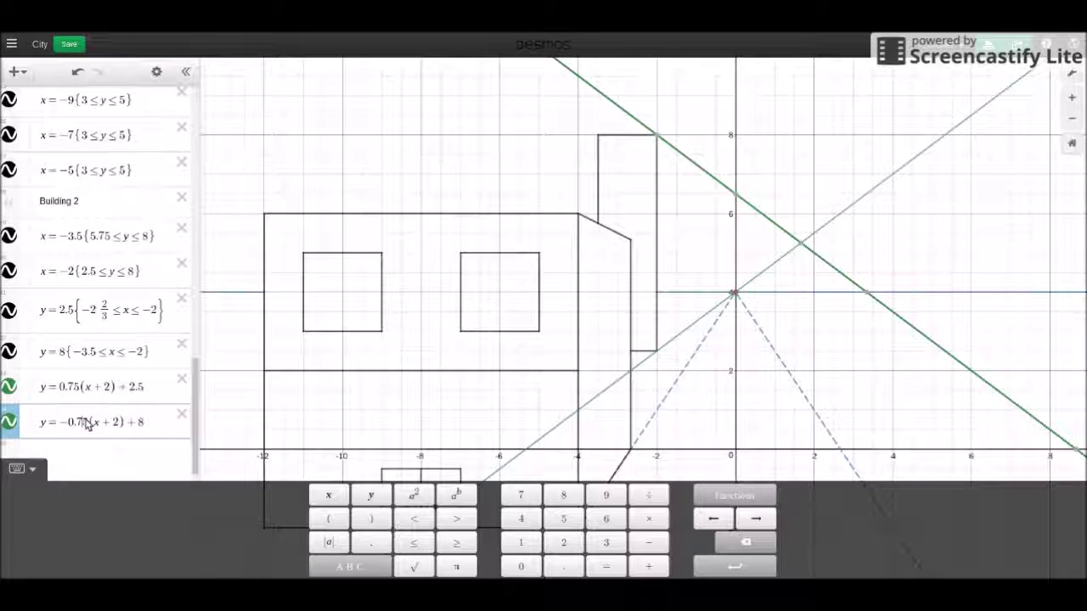
key(BackSpace)
key(BackSpace)
key(BackSpace)
key(BackSpace)
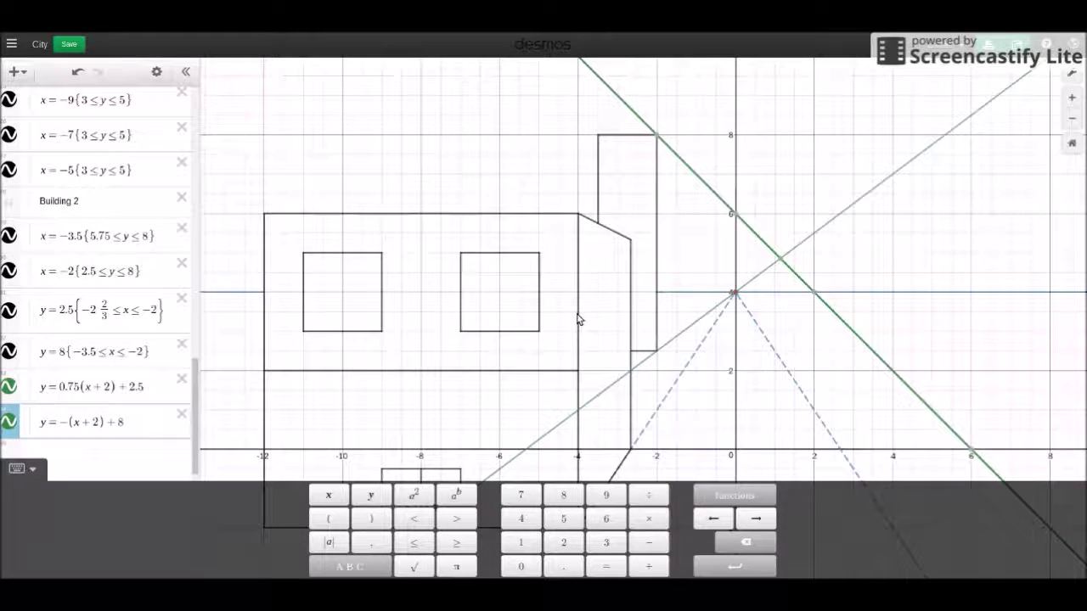
text(1.25)
key(BackSpace)
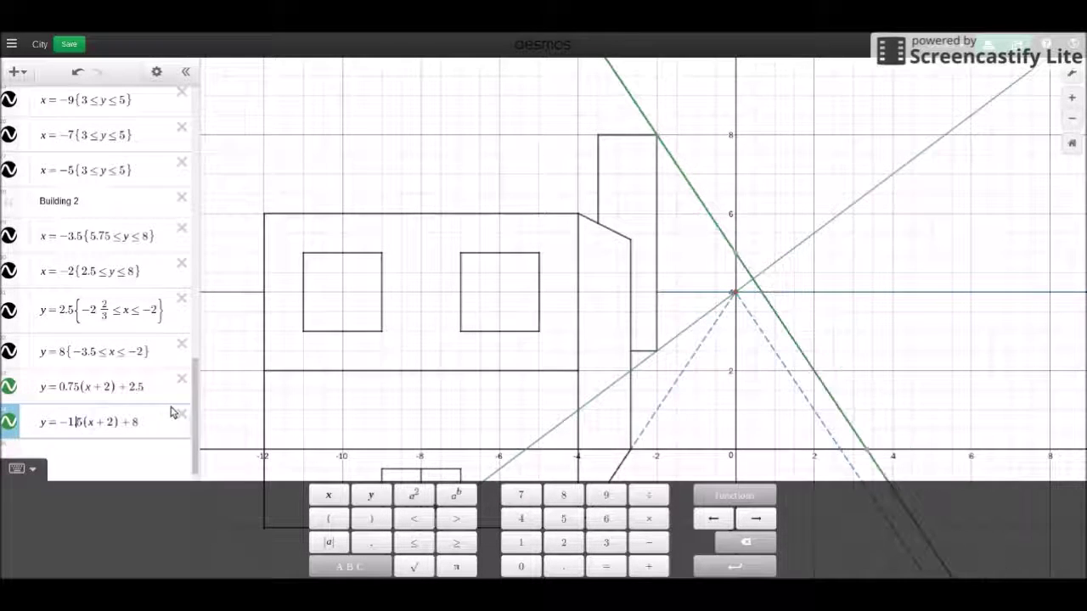
key(BackSpace)
key(BackSpace)
key(BackSpace)
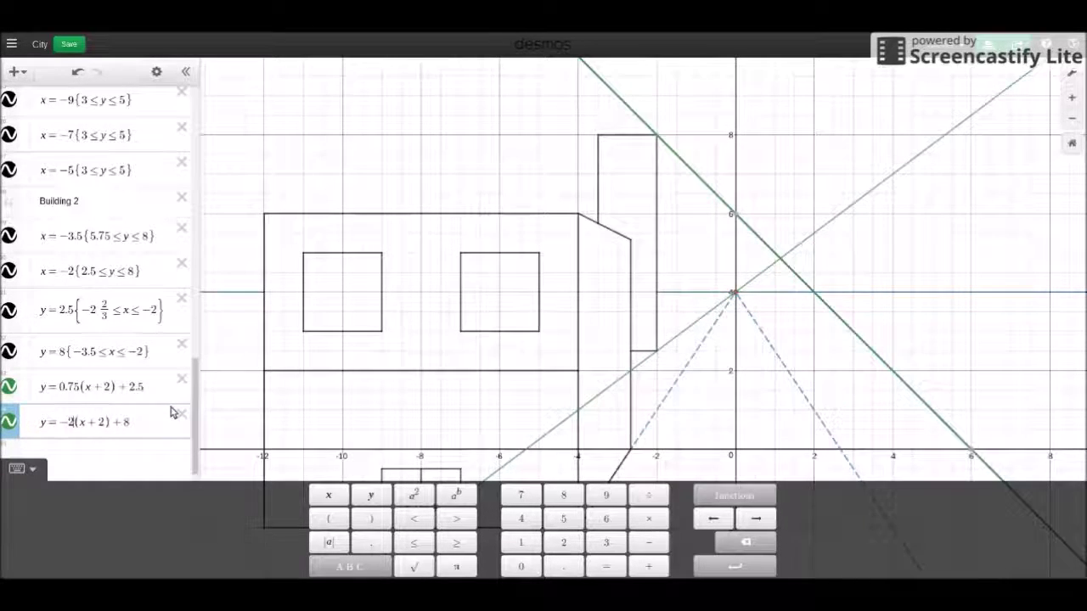
text(2)
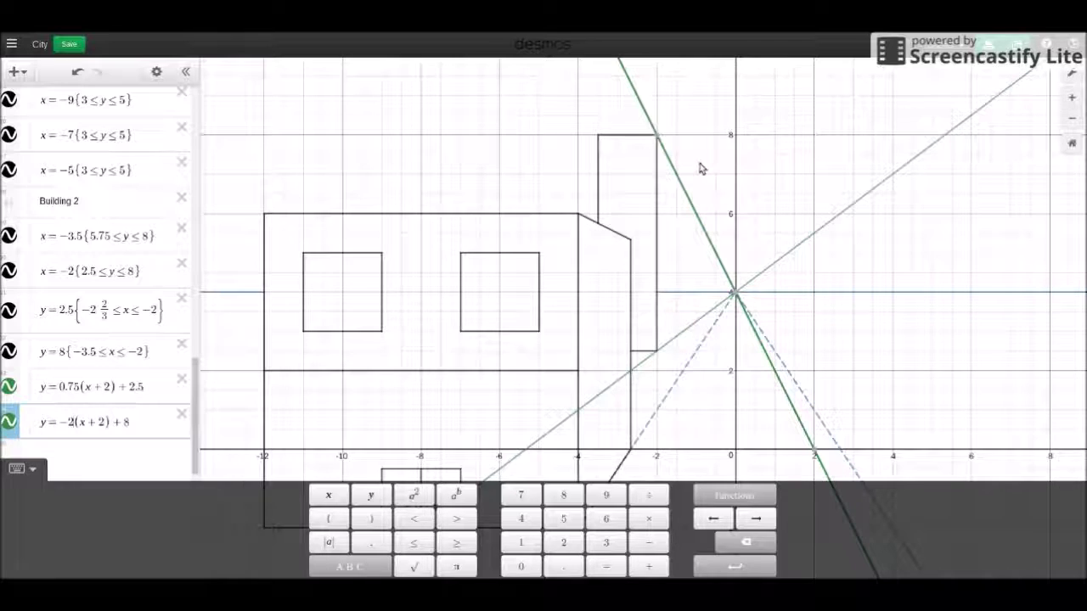
Step: Check the equations of the roof edge, slanted bottom edge and steep guide line
click(606, 228)
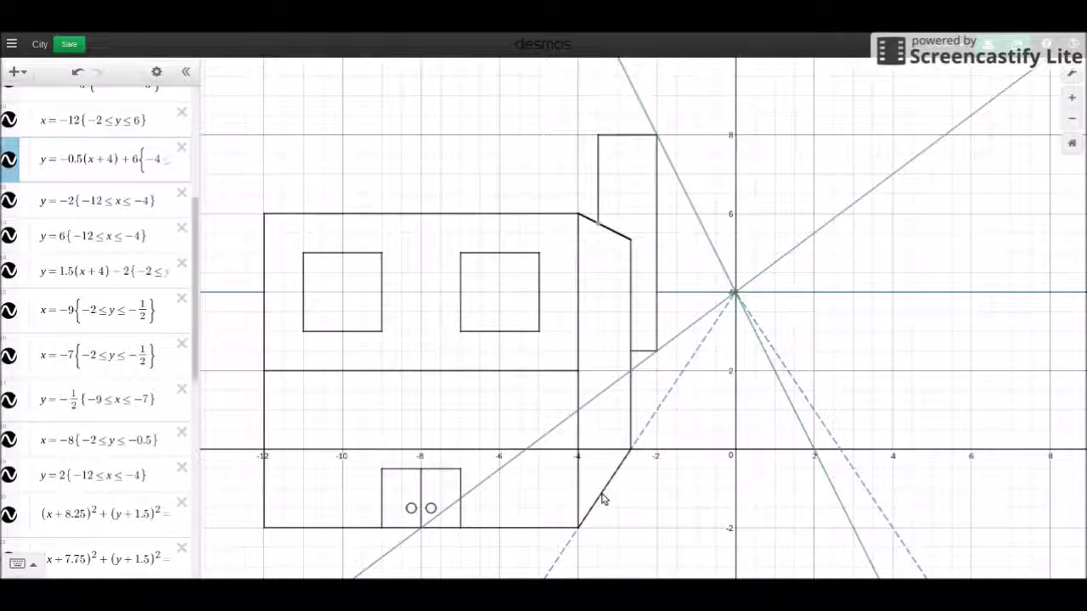
click(602, 500)
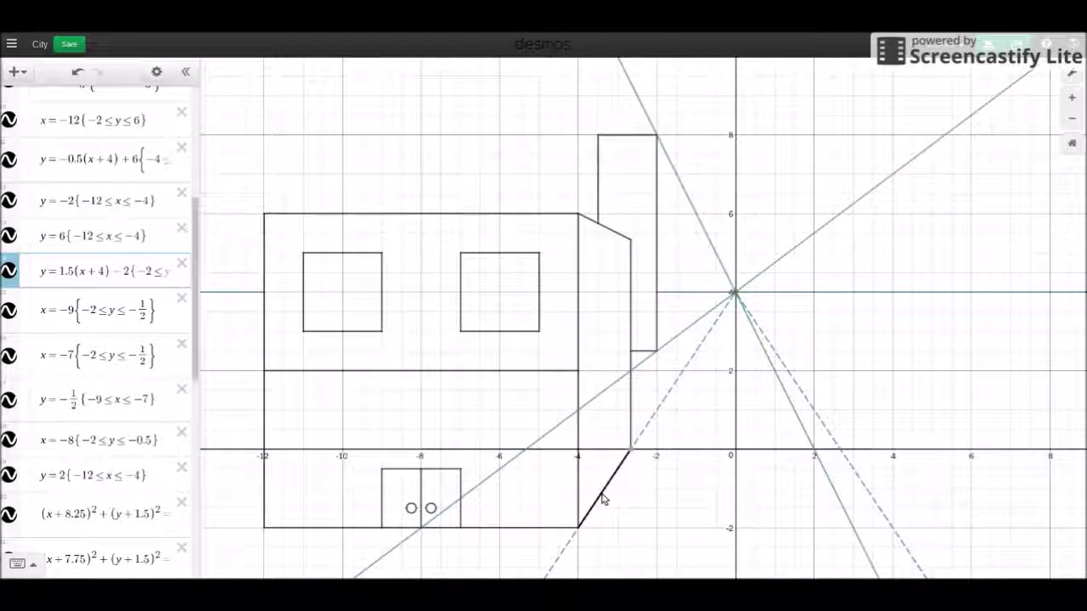
click(666, 158)
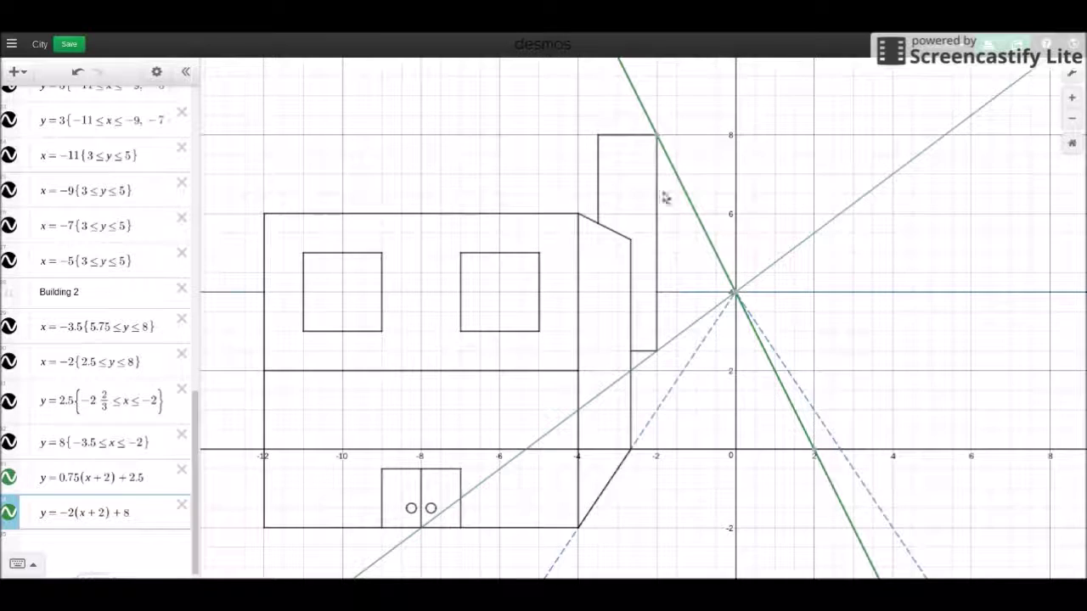
click(147, 520)
Step: Add x=−1.5 restricted from y=2.875 to 7 at the guideline intersections
text(x)
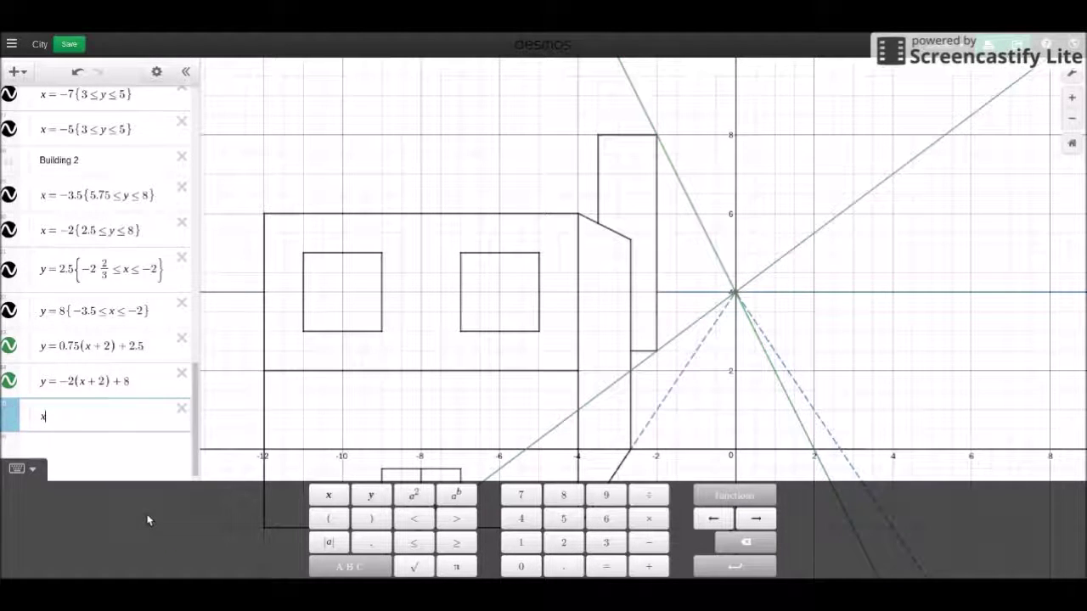
text(=-1.5)
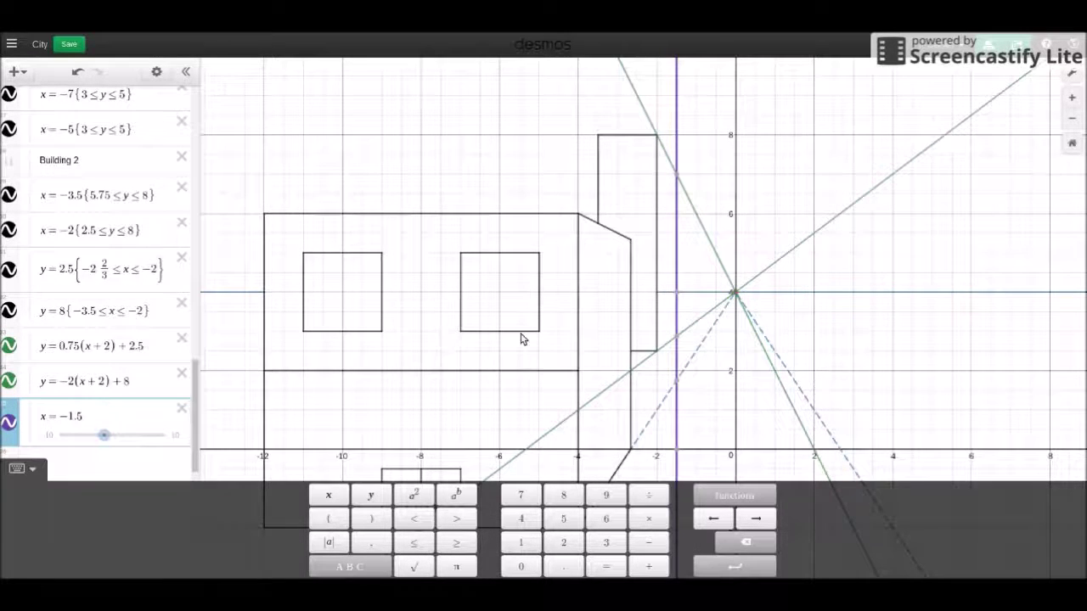
mouse_move(680, 346)
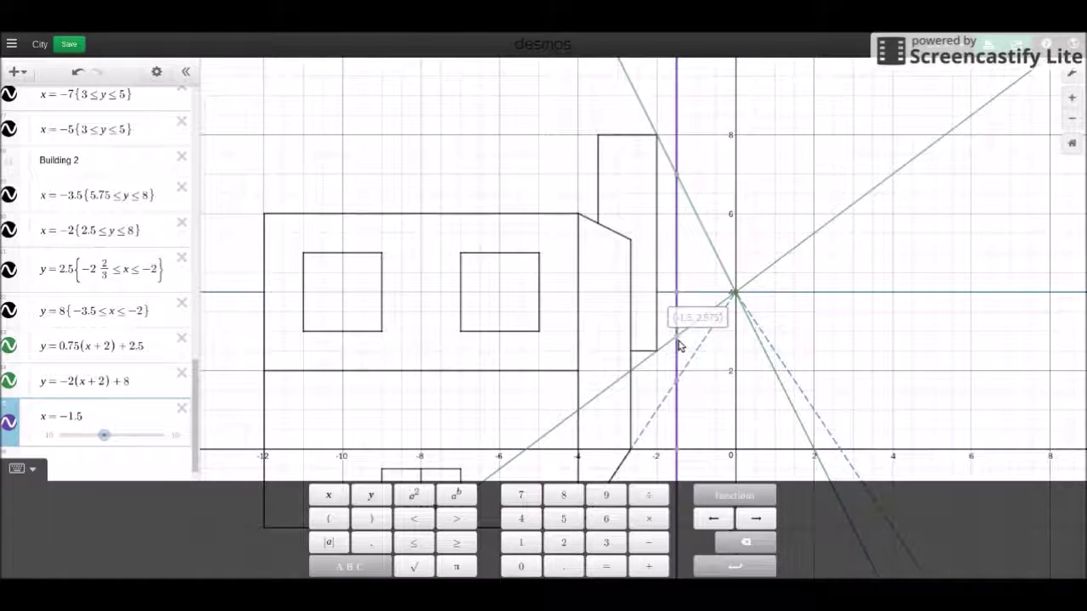
mouse_move(678, 175)
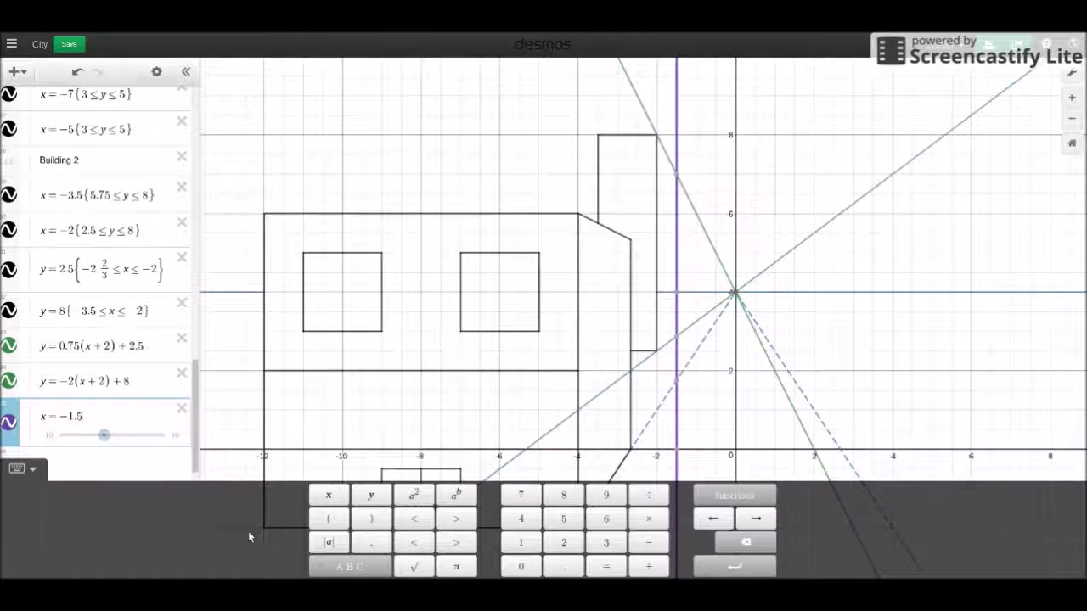
text({)
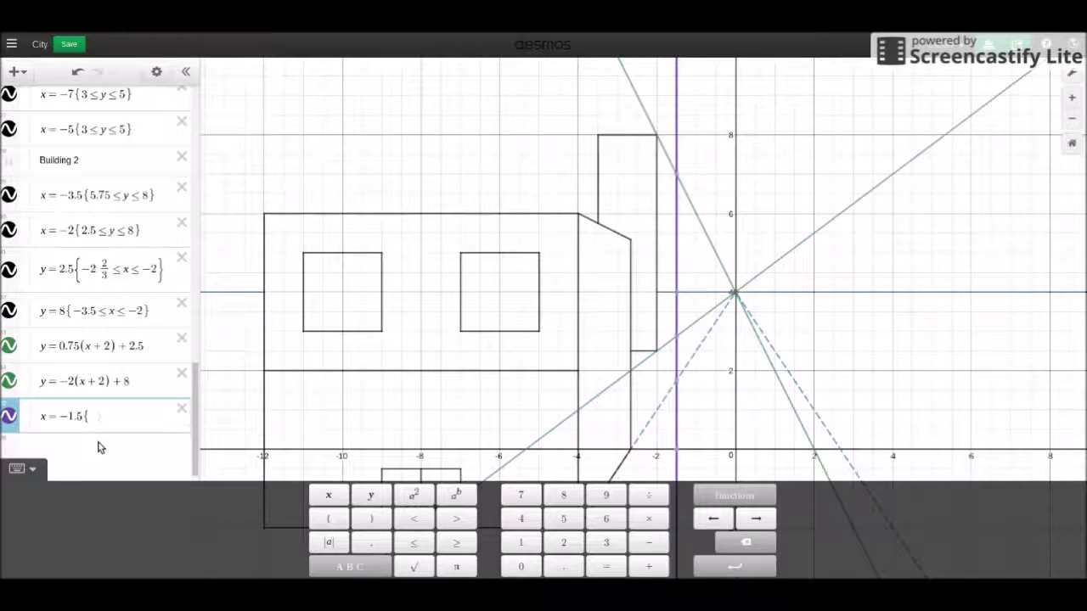
text(2.875 ≤)
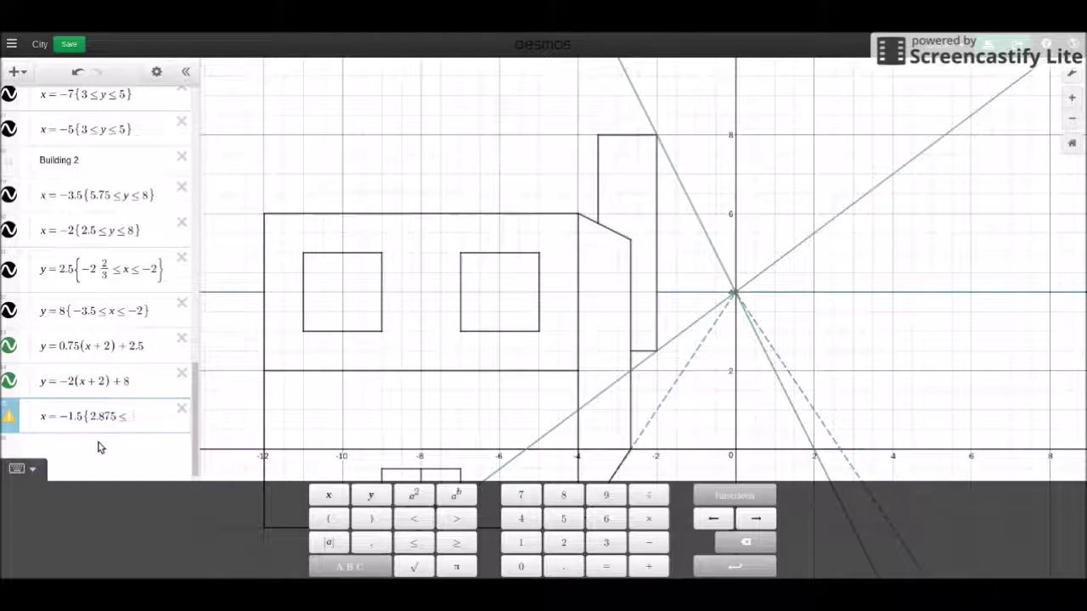
text( <=y<)
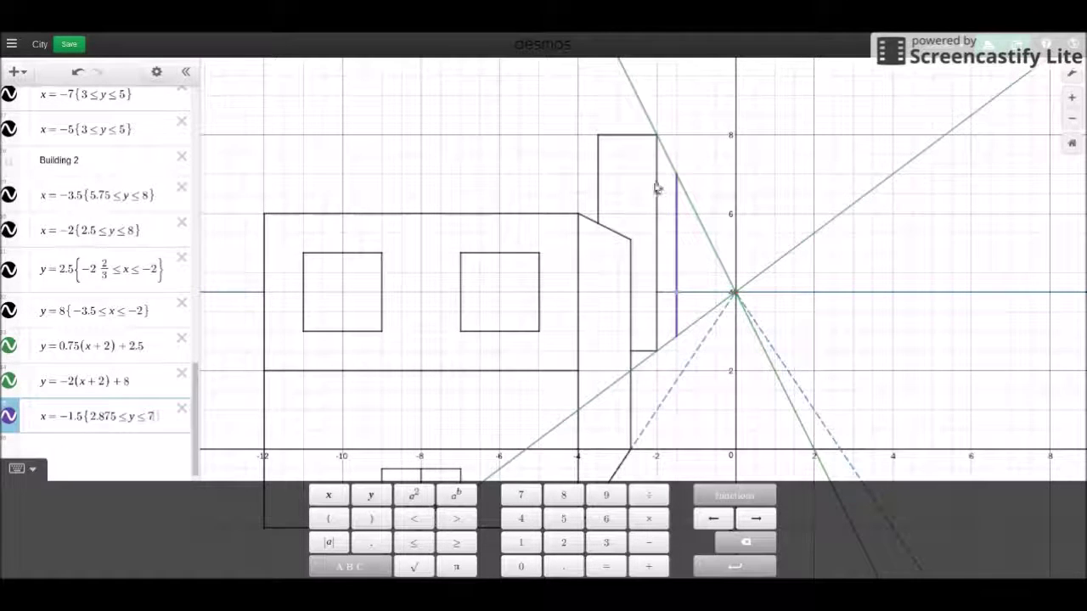
Step: Restrict y=0.75(x+2)+2.5 and y=−2(x+2)+8 both to −2≤x≤−1.5
click(146, 350)
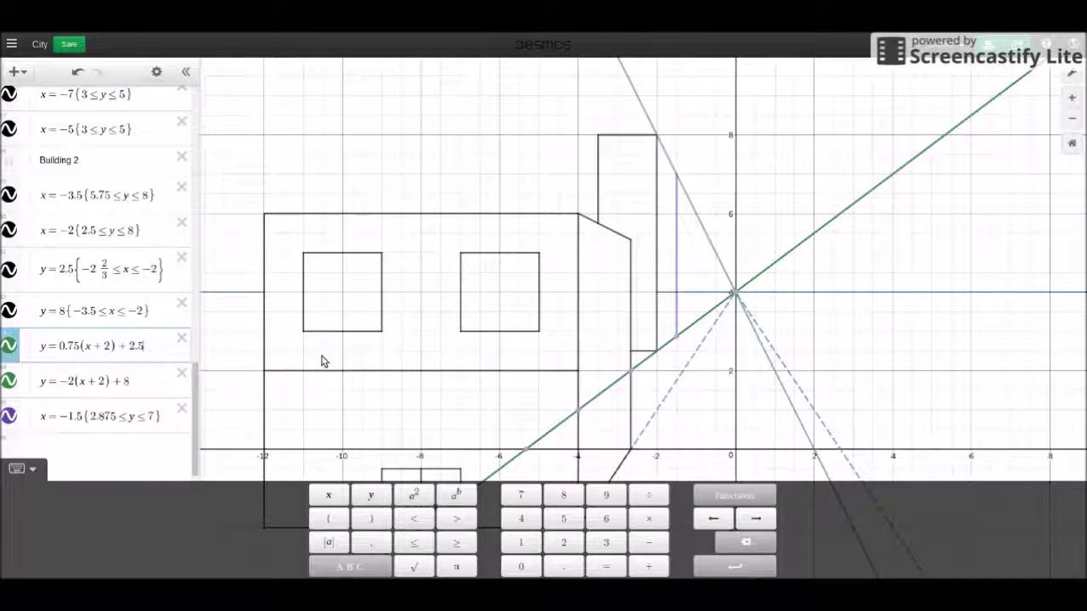
text({)
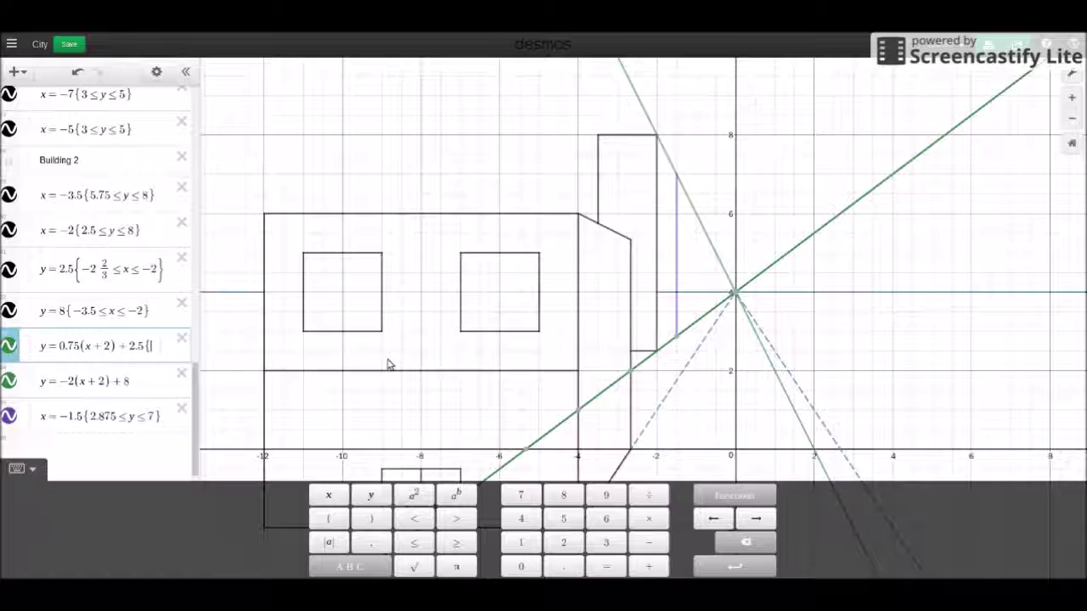
text(-2<)
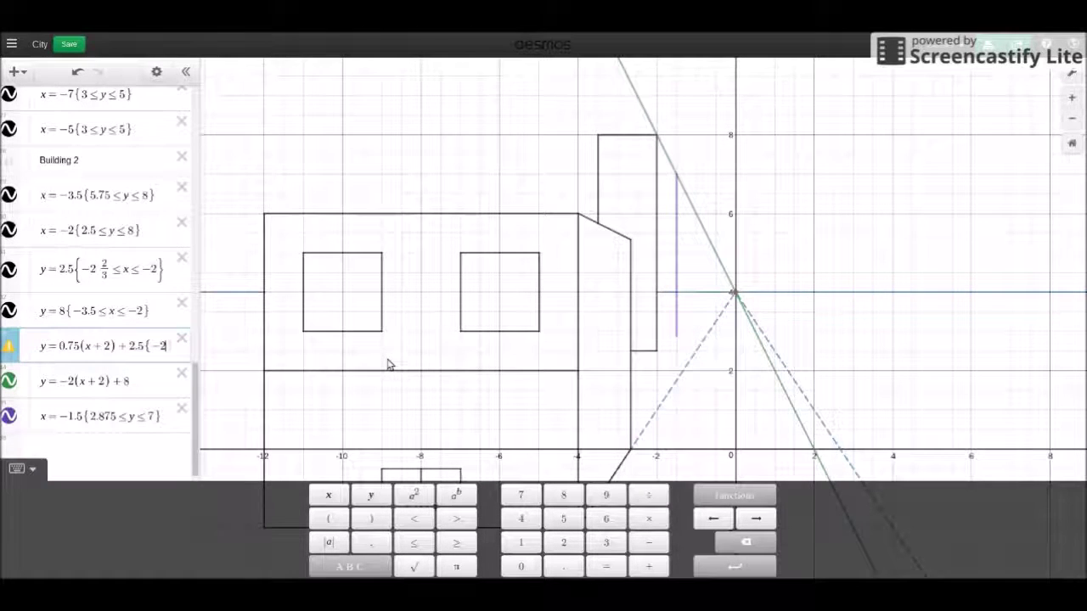
text(=x)
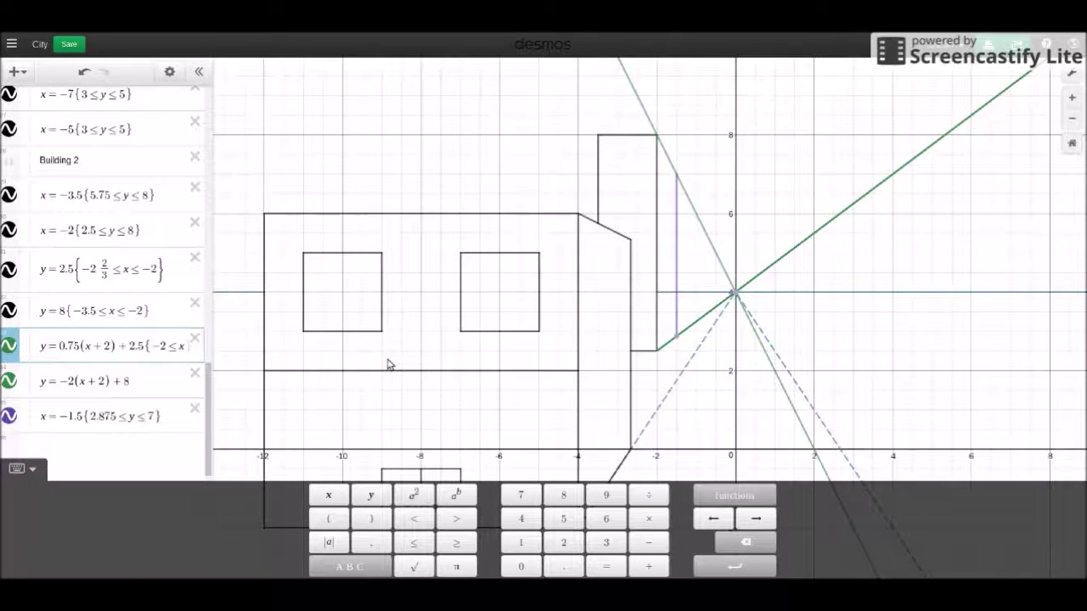
text(<=)
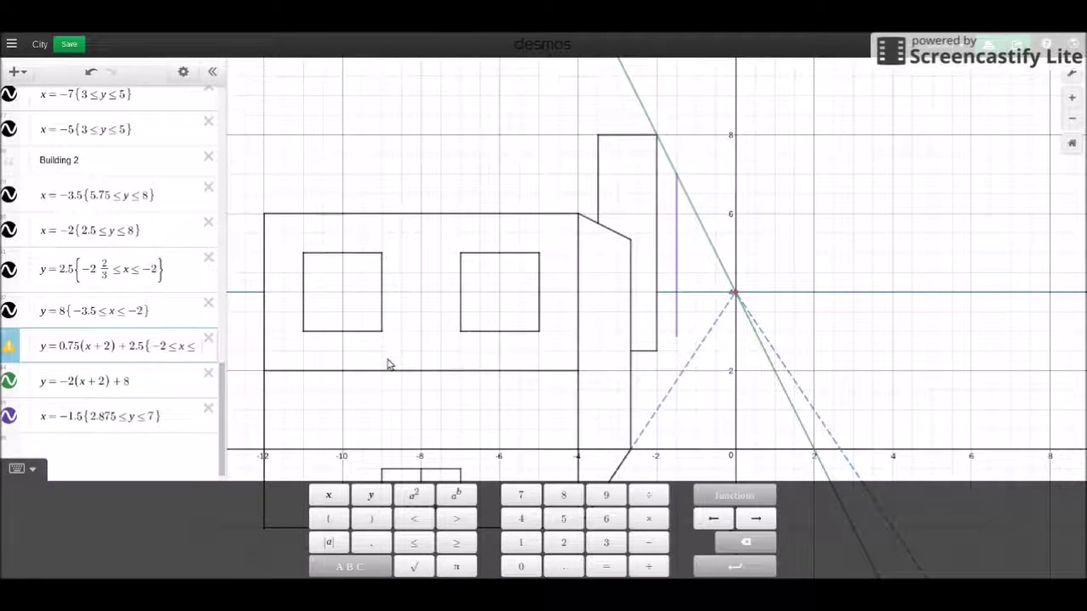
text(-1.75)
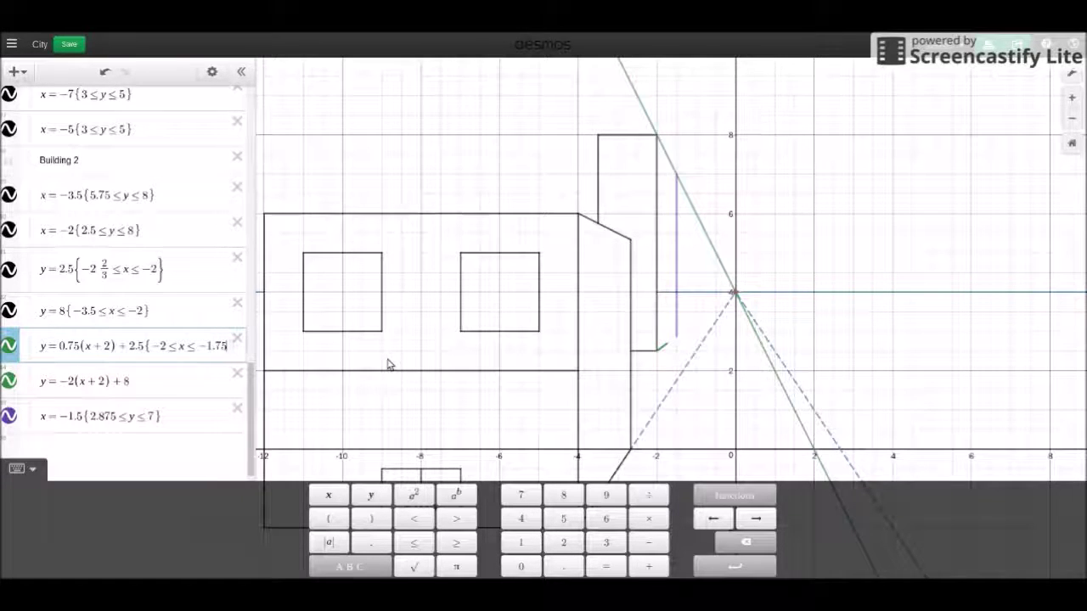
key(BackSpace)
key(BackSpace)
text(5)
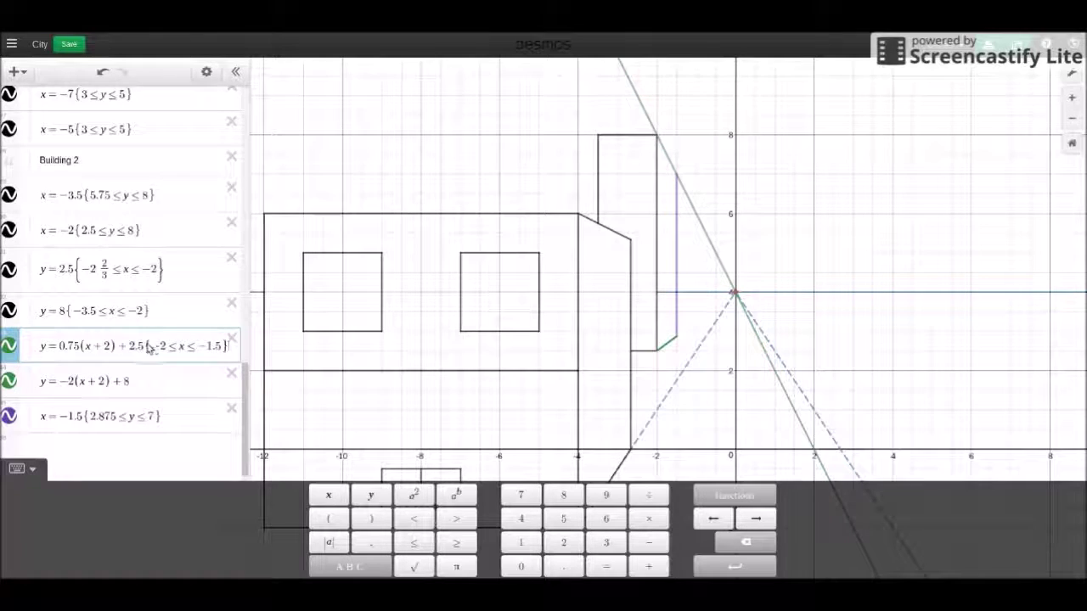
drag(153, 350, 219, 351)
key(ctrl+c)
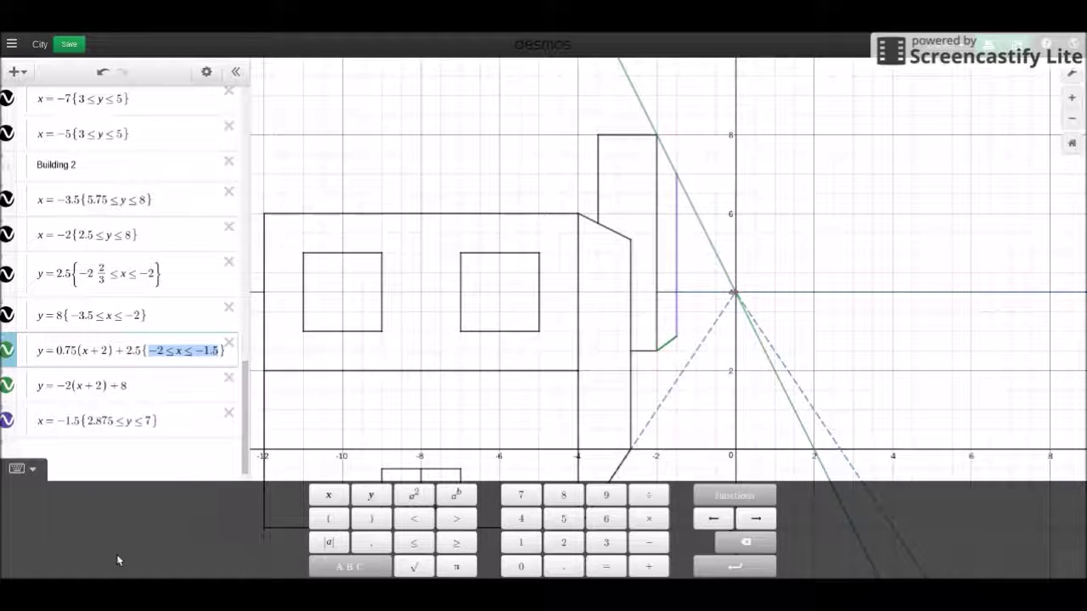
click(151, 386)
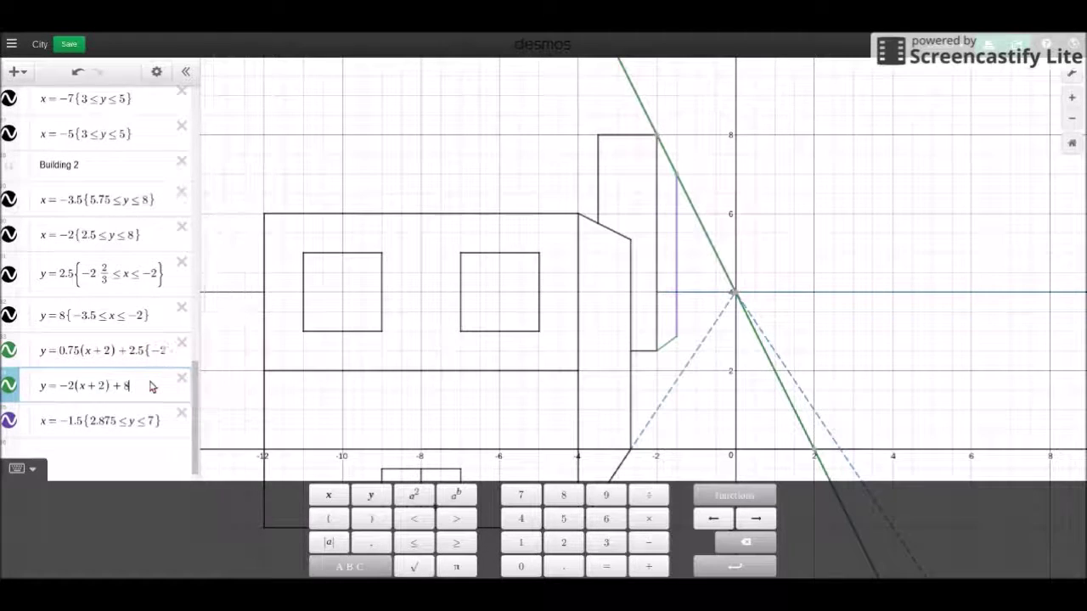
key(ctrl+v)
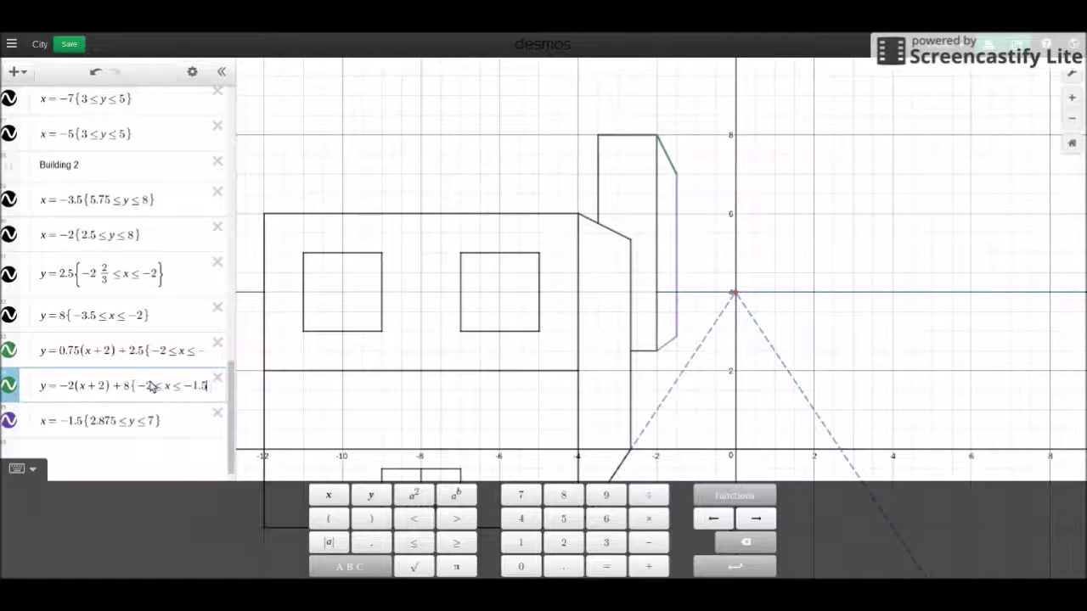
text(})
Step: Make the y=0.75, y=−2 and x=−1.5 lines black, then show the area above the tower
click(193, 74)
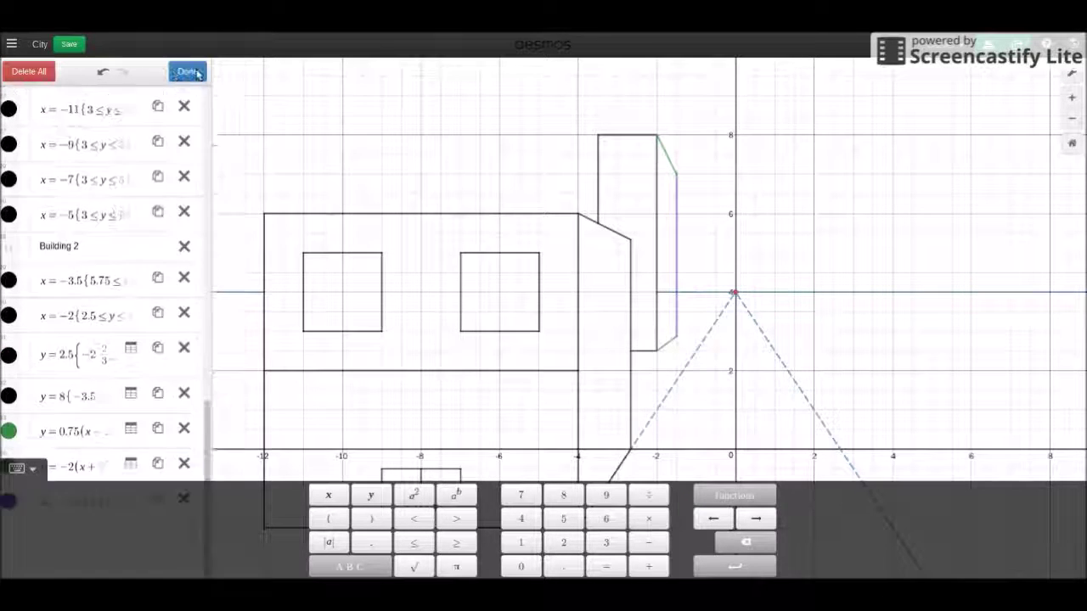
click(9, 434)
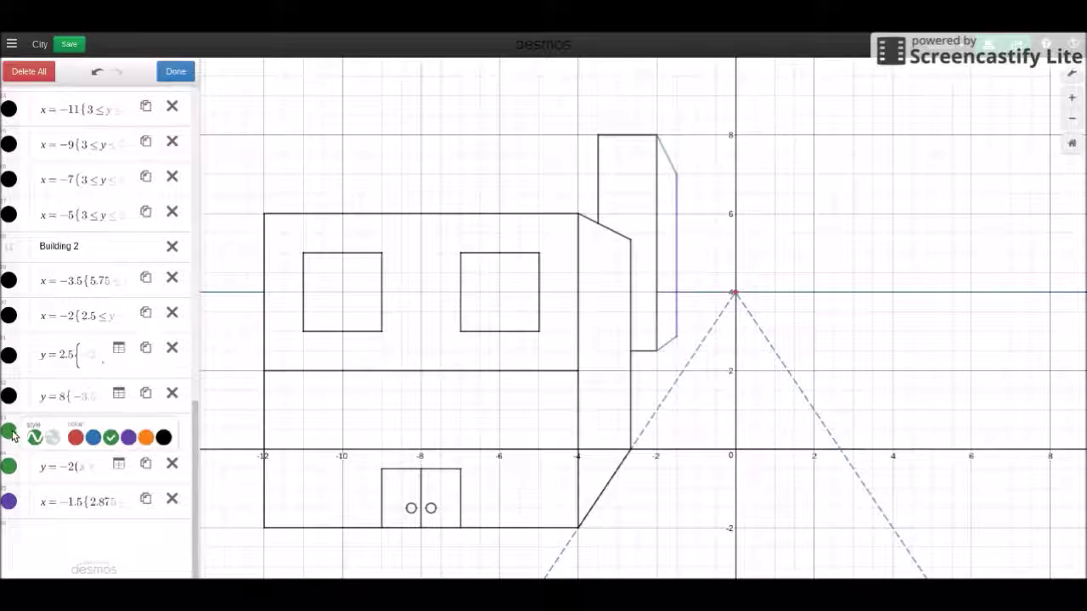
click(163, 436)
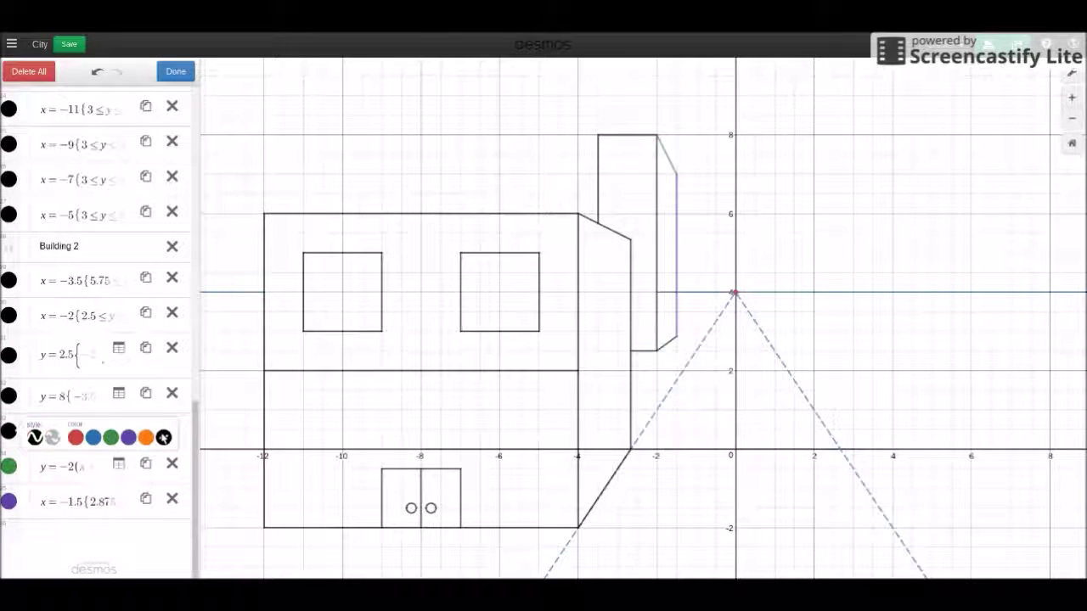
click(12, 467)
click(163, 472)
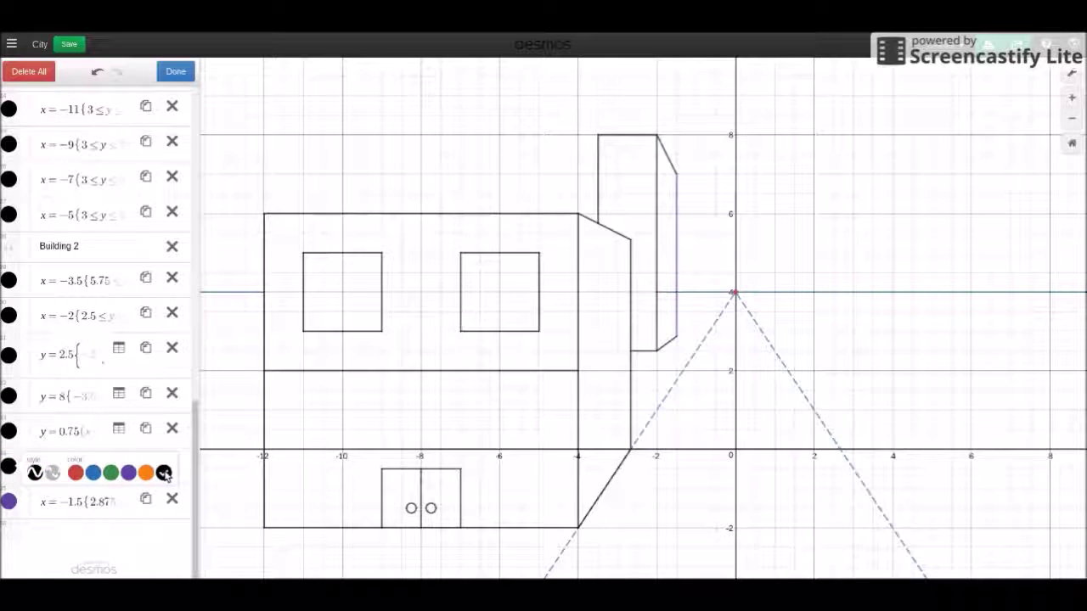
click(6, 502)
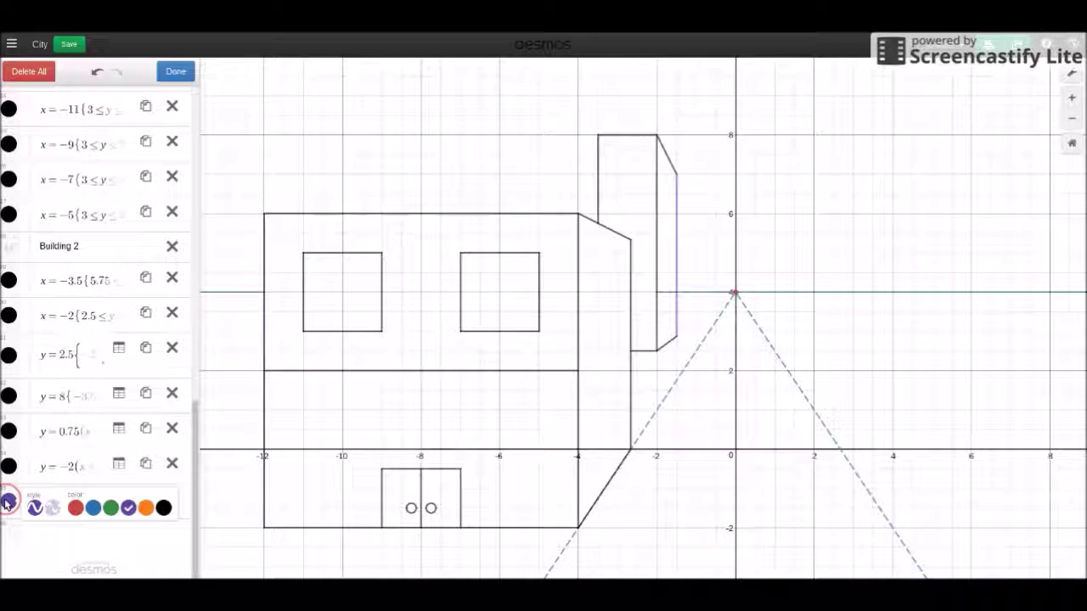
click(163, 507)
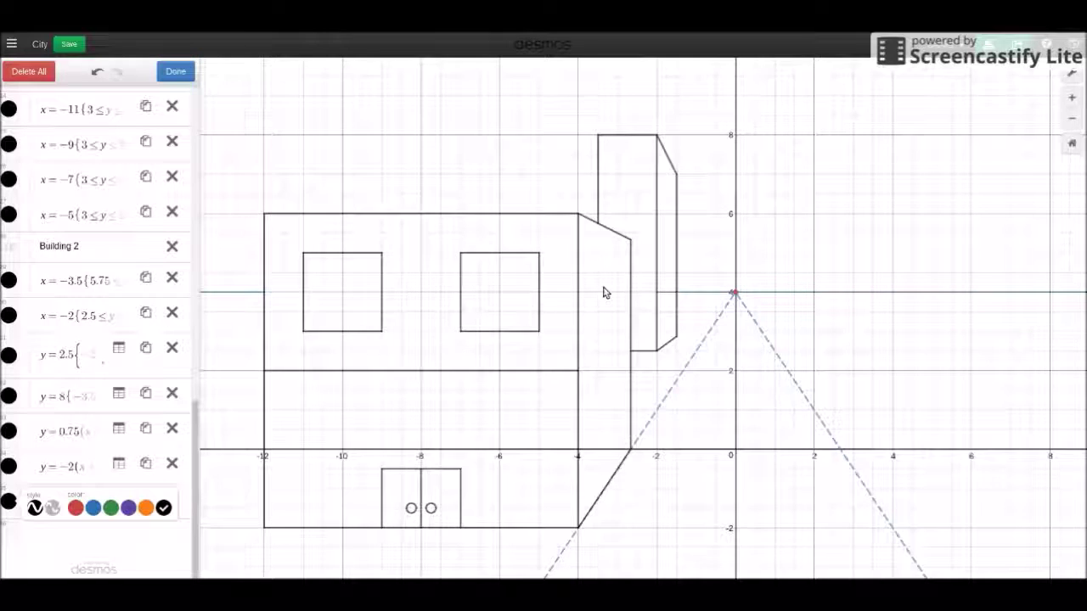
drag(531, 151, 568, 320)
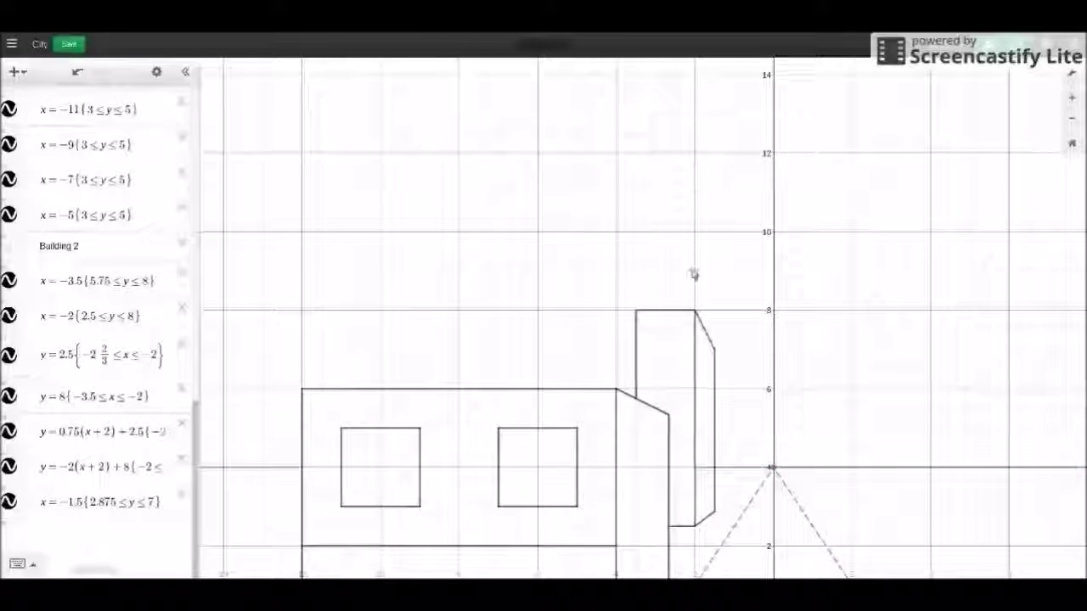
click(648, 312)
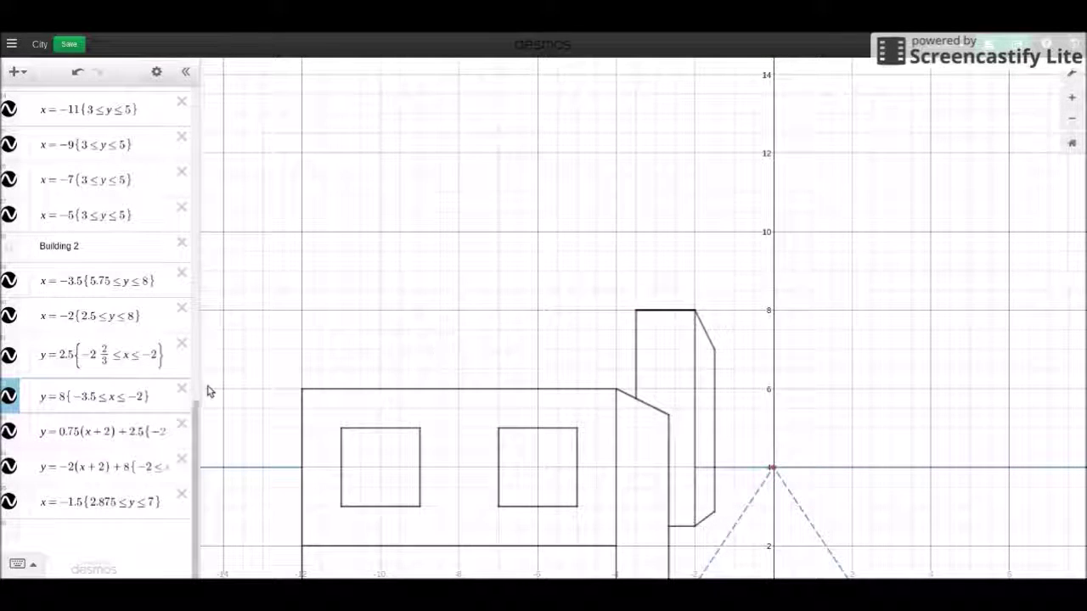
Step: Add the vertical line x=−3.25 in a new row below x=−1.5
click(78, 502)
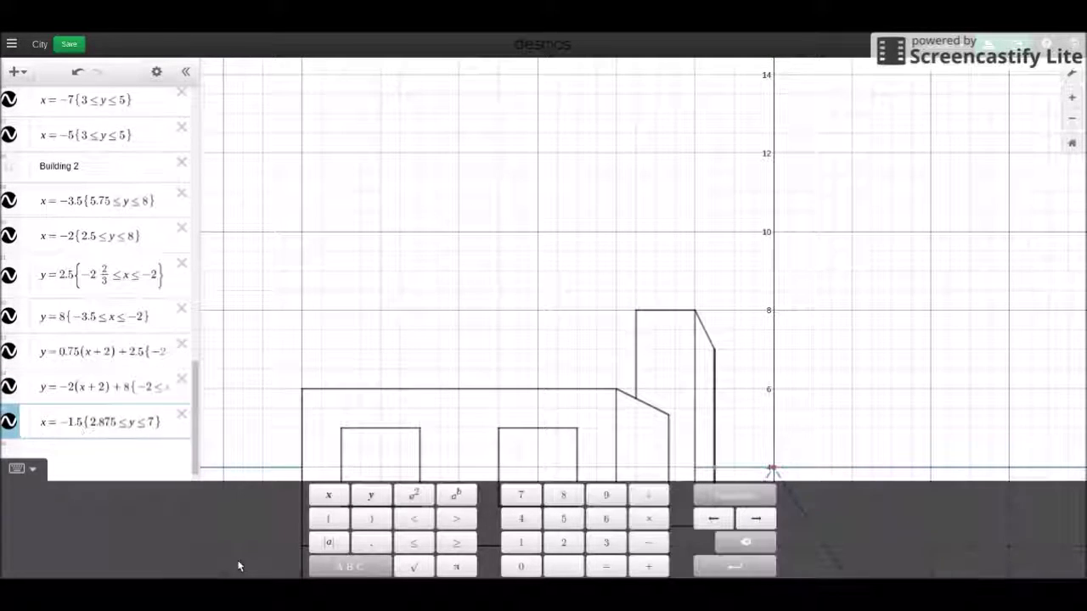
key(Return)
text(y=)
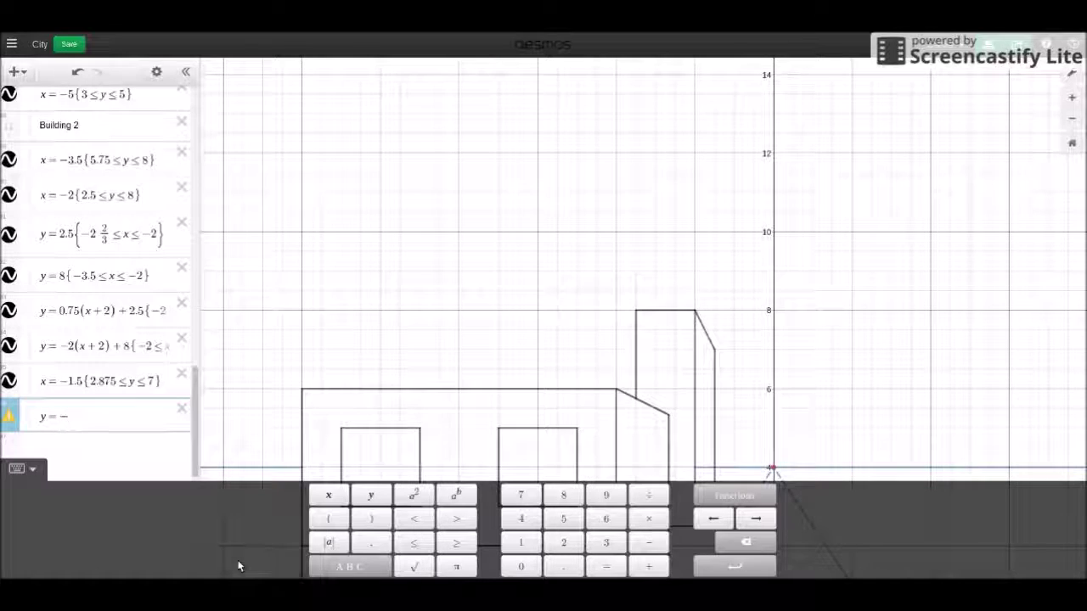
text(-3.25)
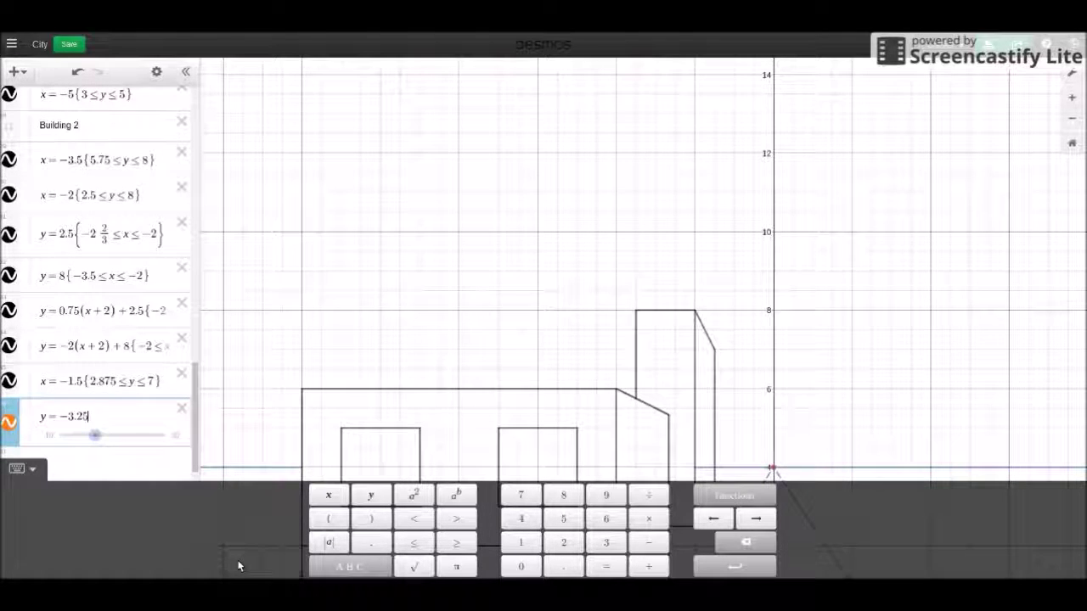
key(Home)
key(Delete)
text(x)
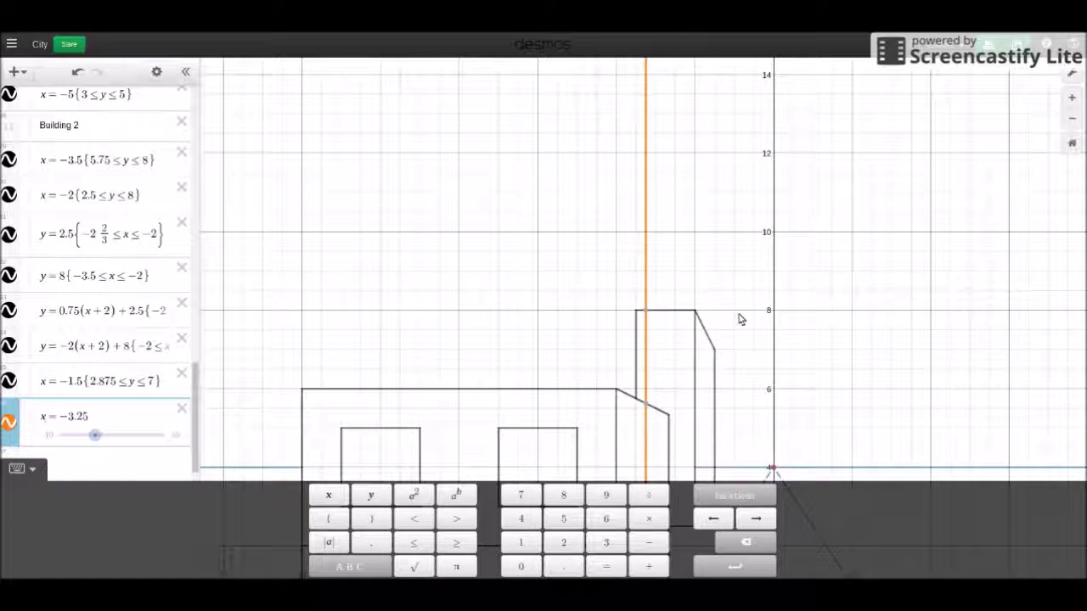
click(689, 313)
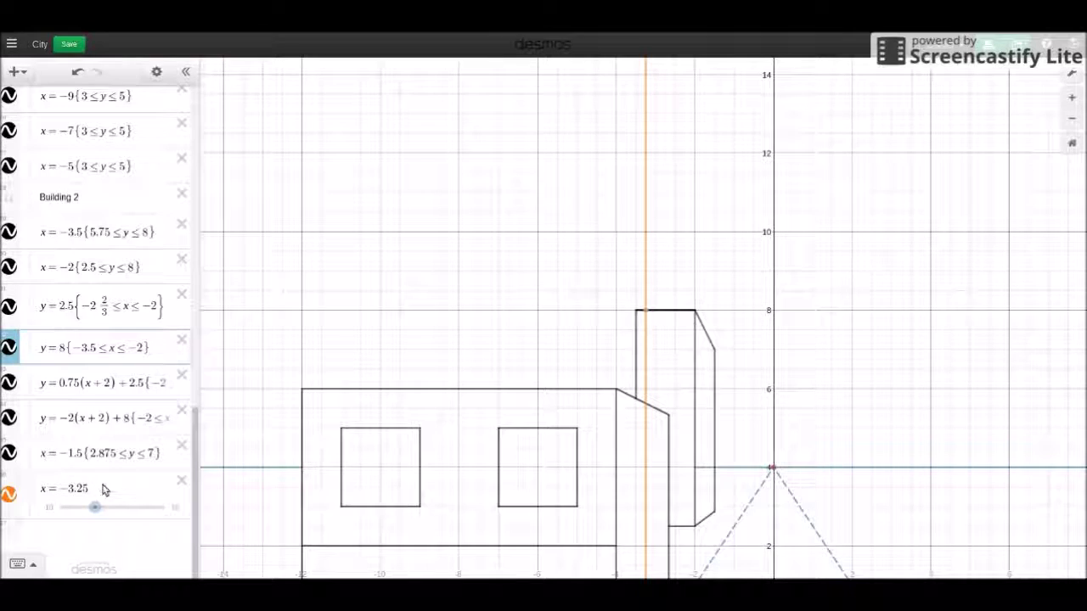
Step: Add the vertical line x=−2.25 and pan to show the area above the tower
click(103, 489)
key(Return)
text(x=-2.25)
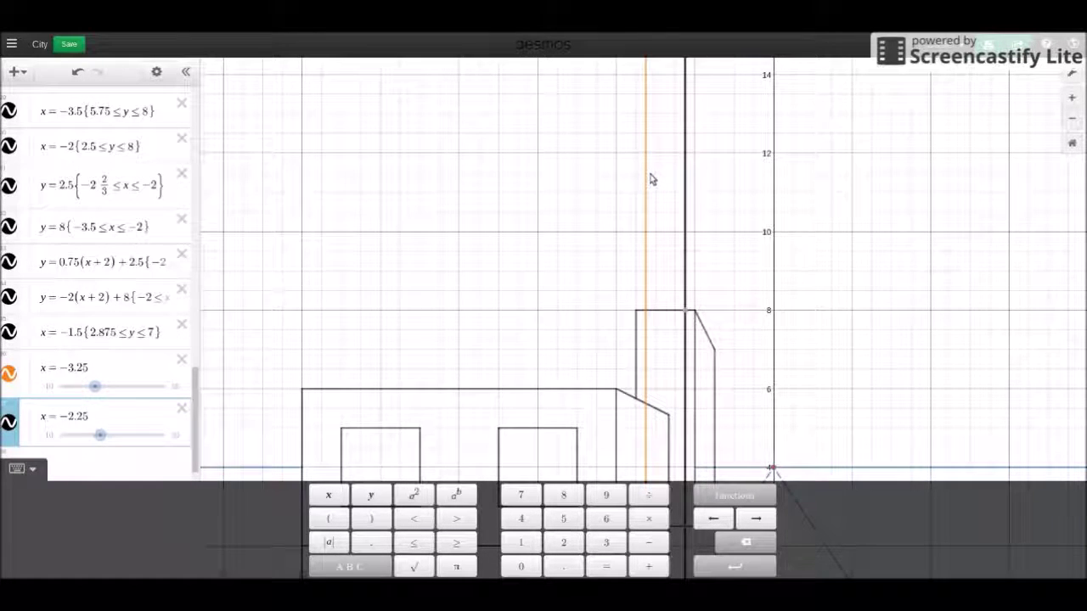
click(939, 277)
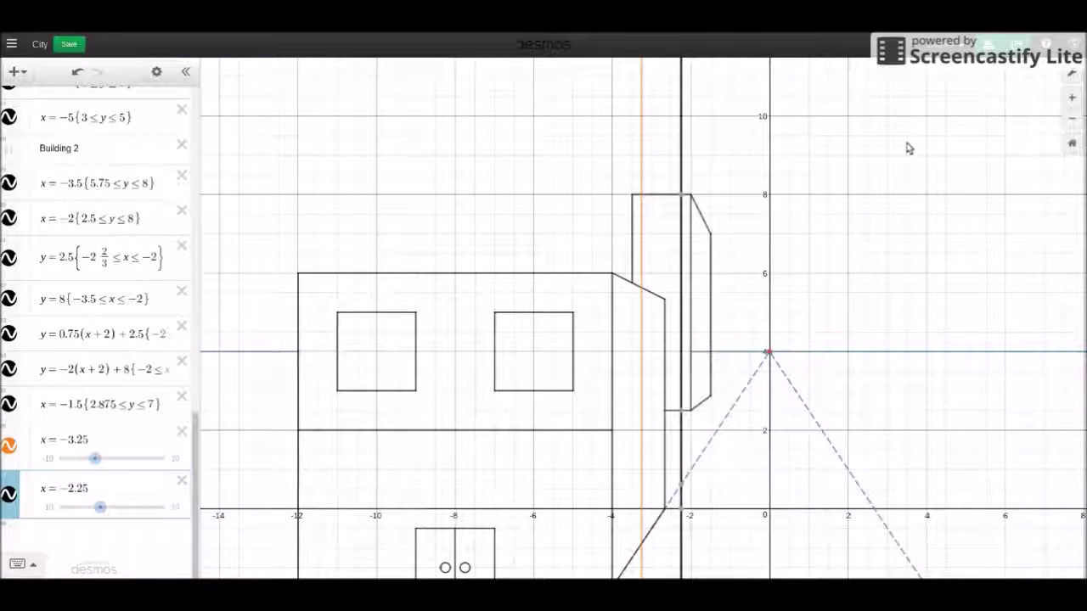
drag(905, 145, 900, 218)
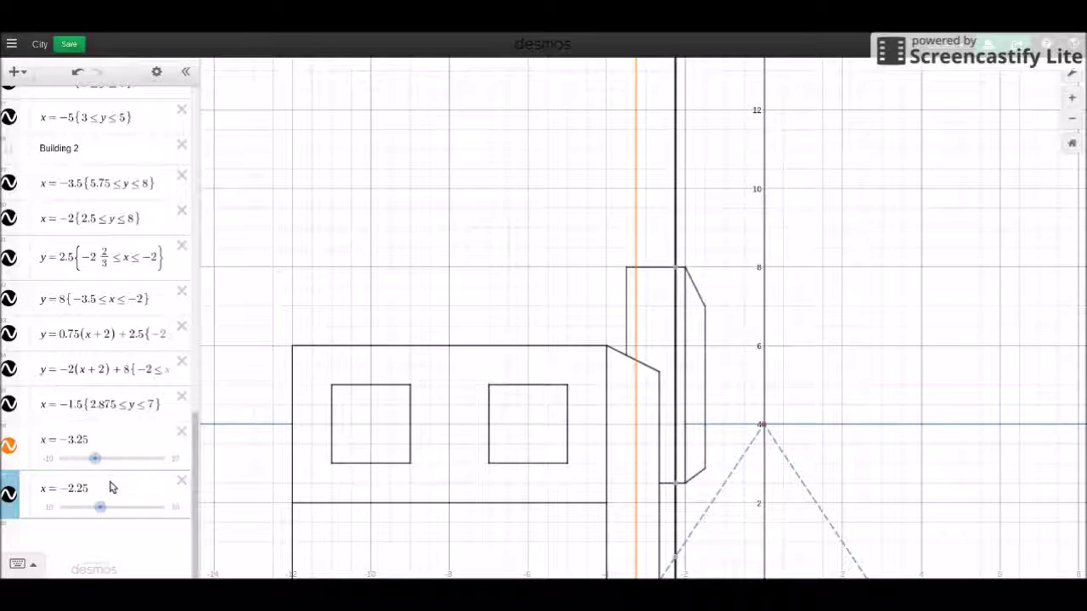
key(Return)
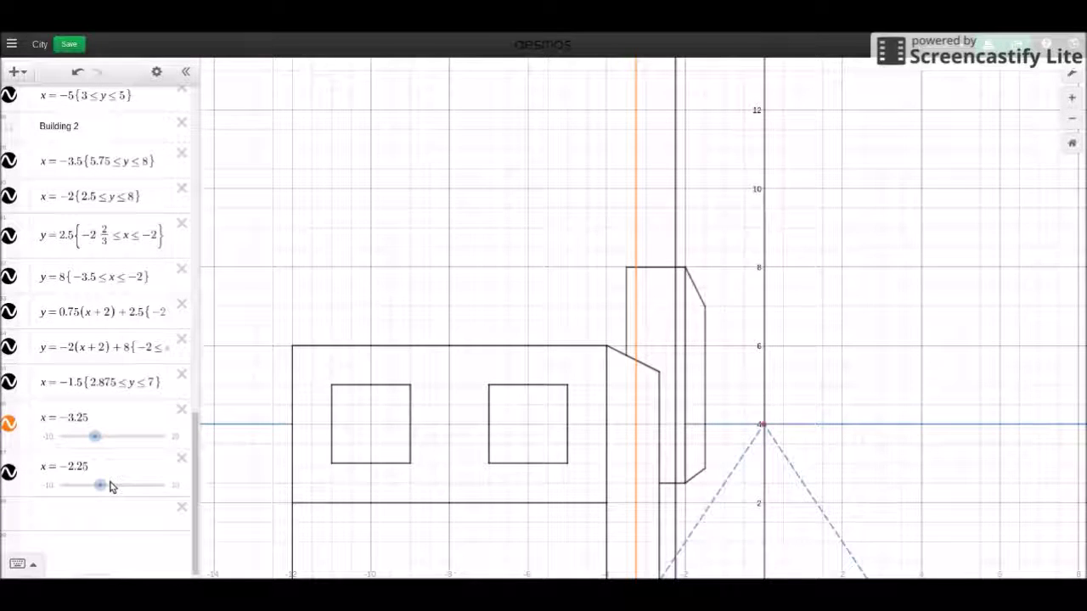
Step: Add the chimney cap y = 11, restricted to −3.25≤x<−2.25
click(83, 514)
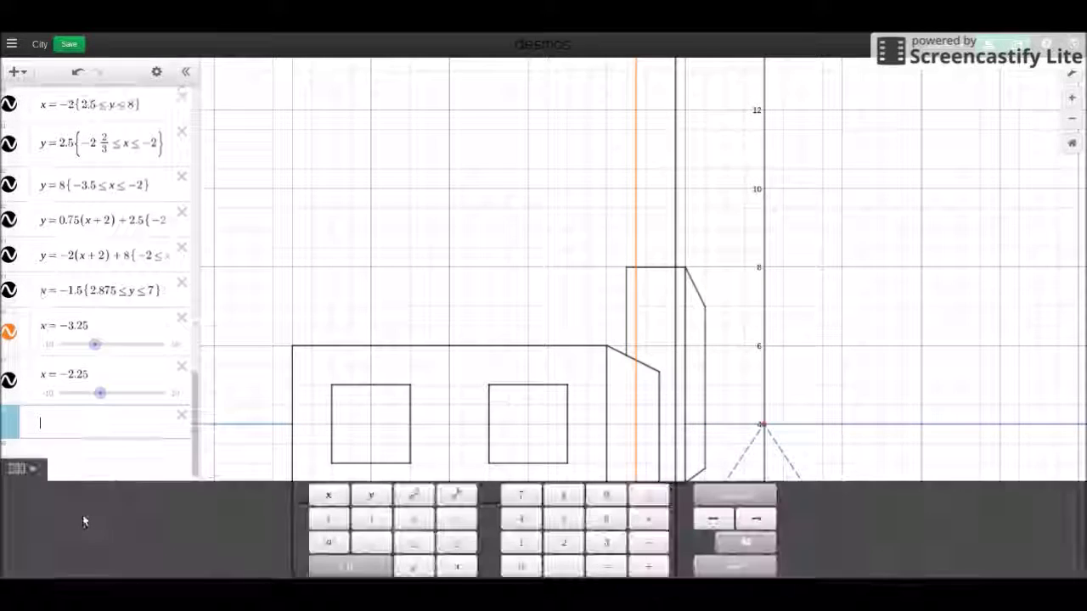
text(y=11)
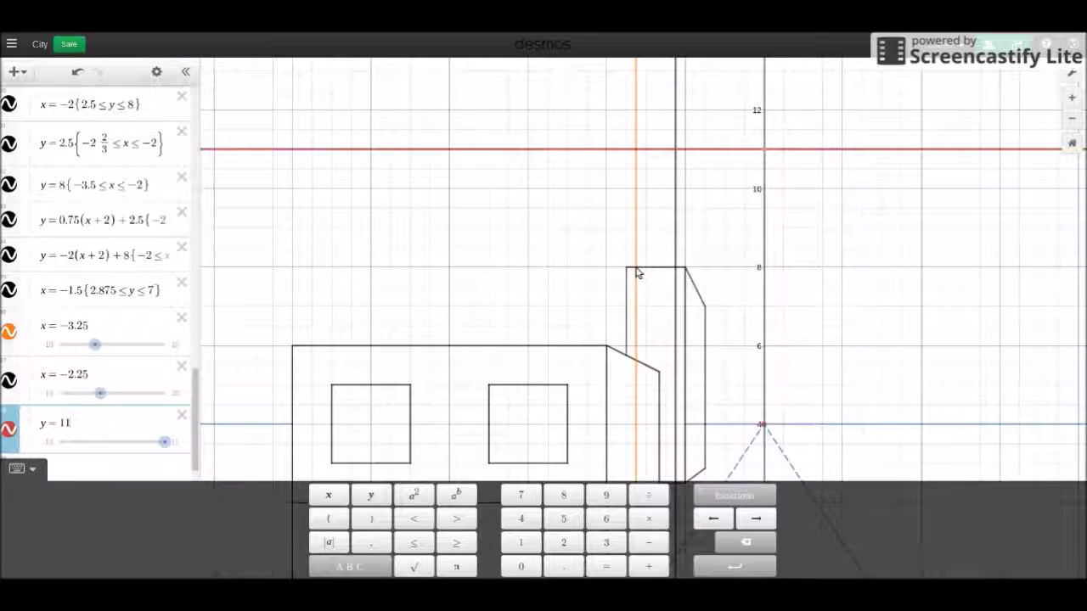
text({)
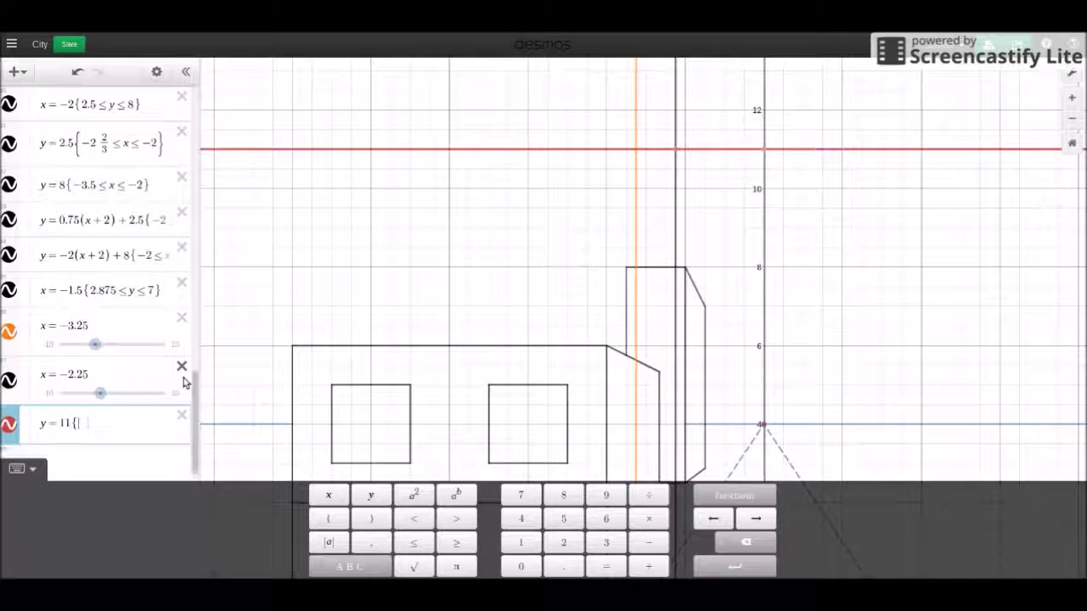
text(-3.2)
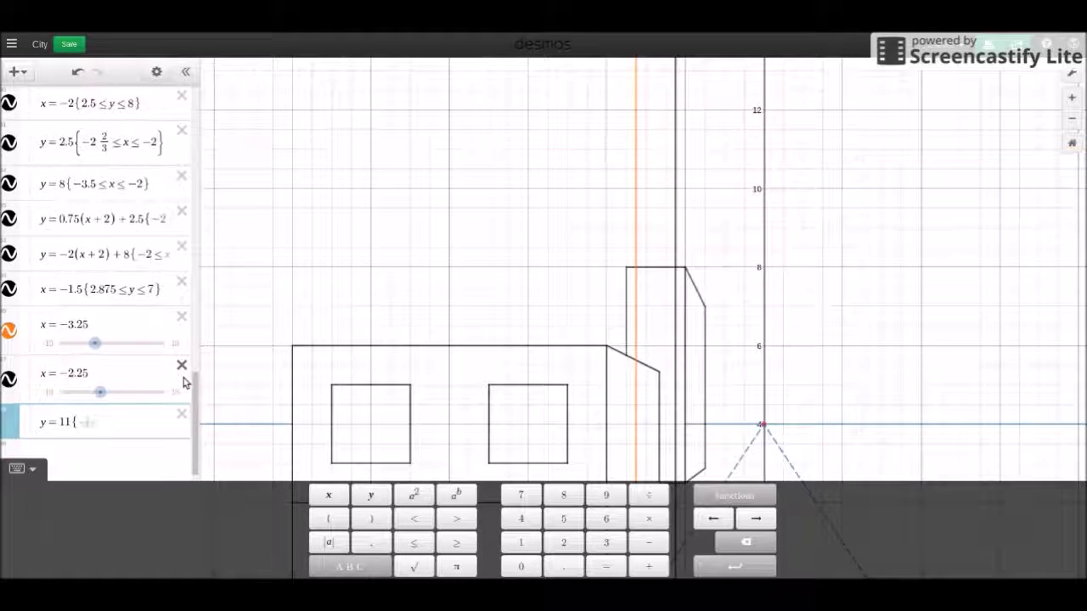
text(5)
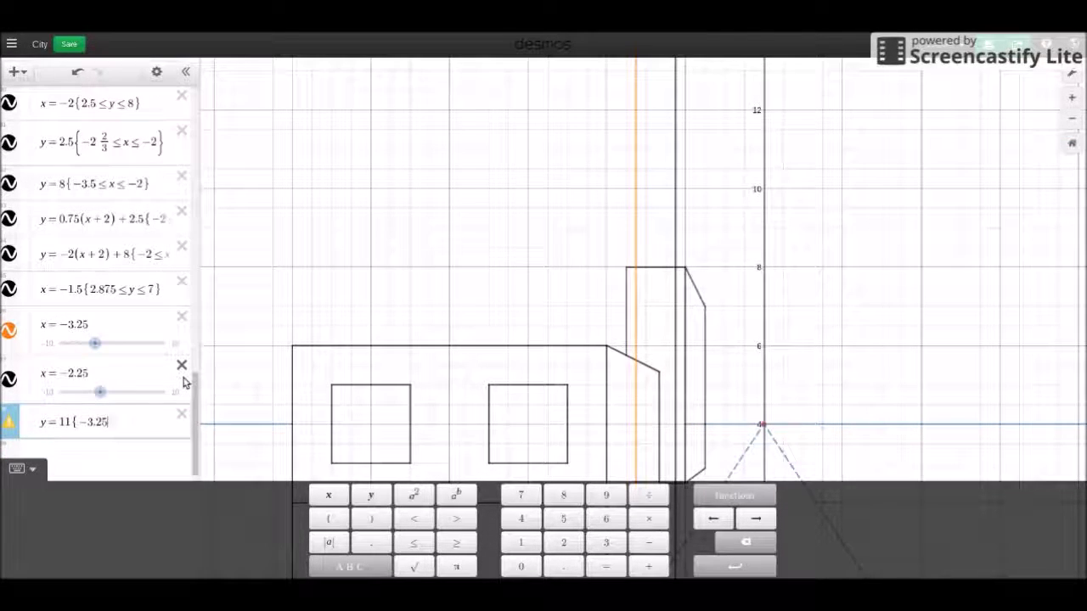
text(<=x<)
text(-2.25)
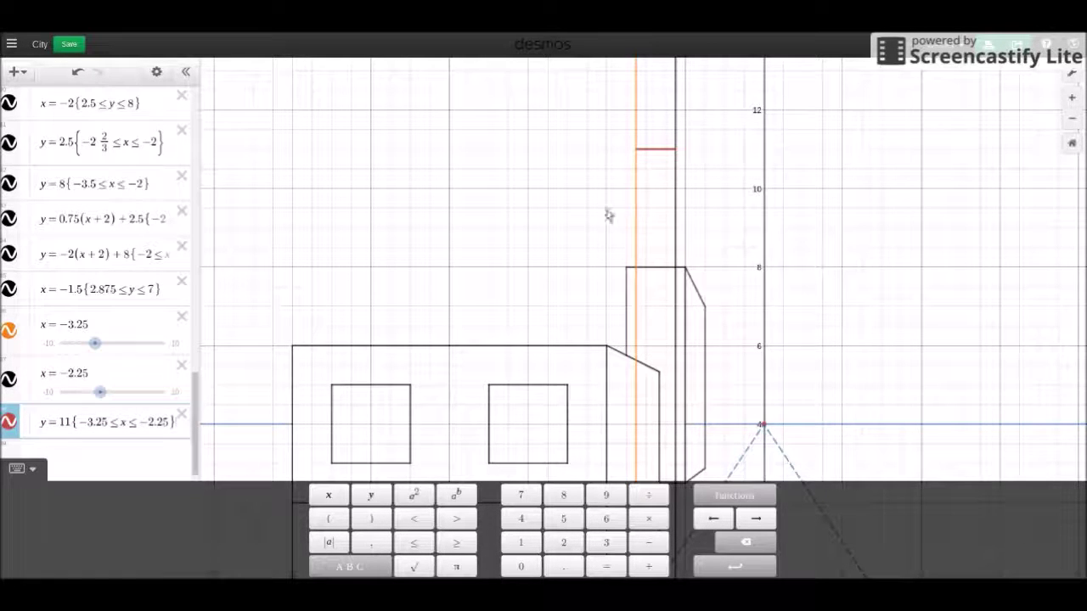
Step: Check the corner at (−3.25, 8) and restrict x = −3.25 to 8≤y≤11
click(649, 270)
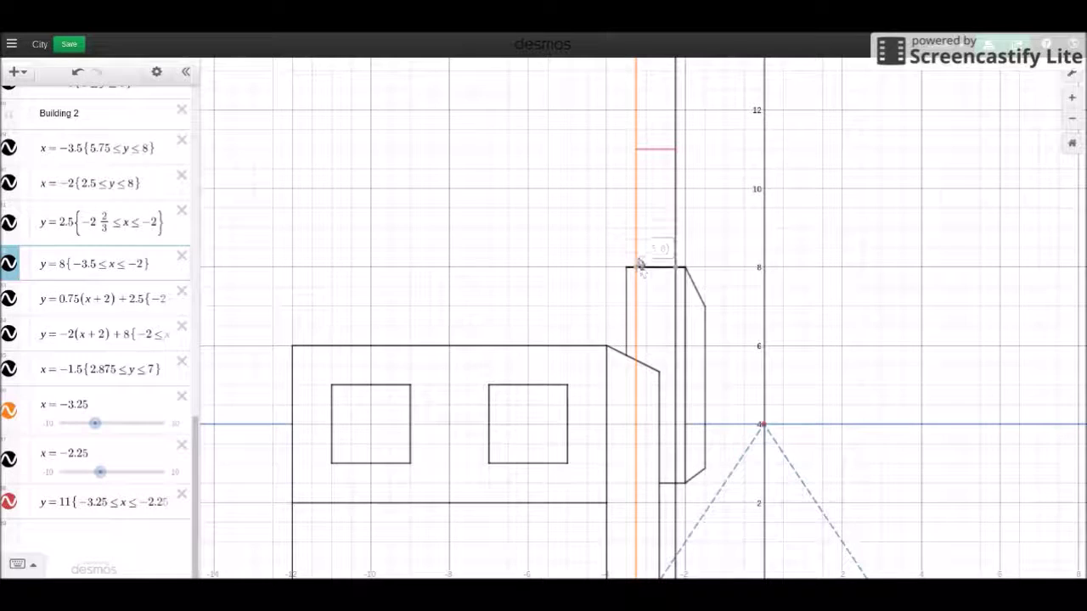
click(639, 270)
click(120, 407)
text({8)
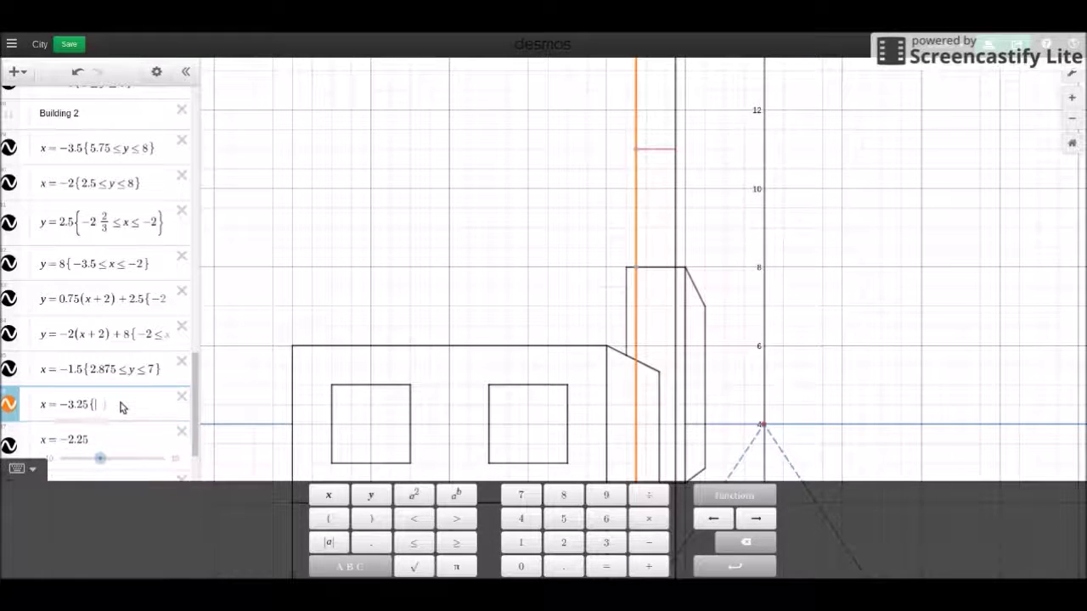
text(<=y<=)
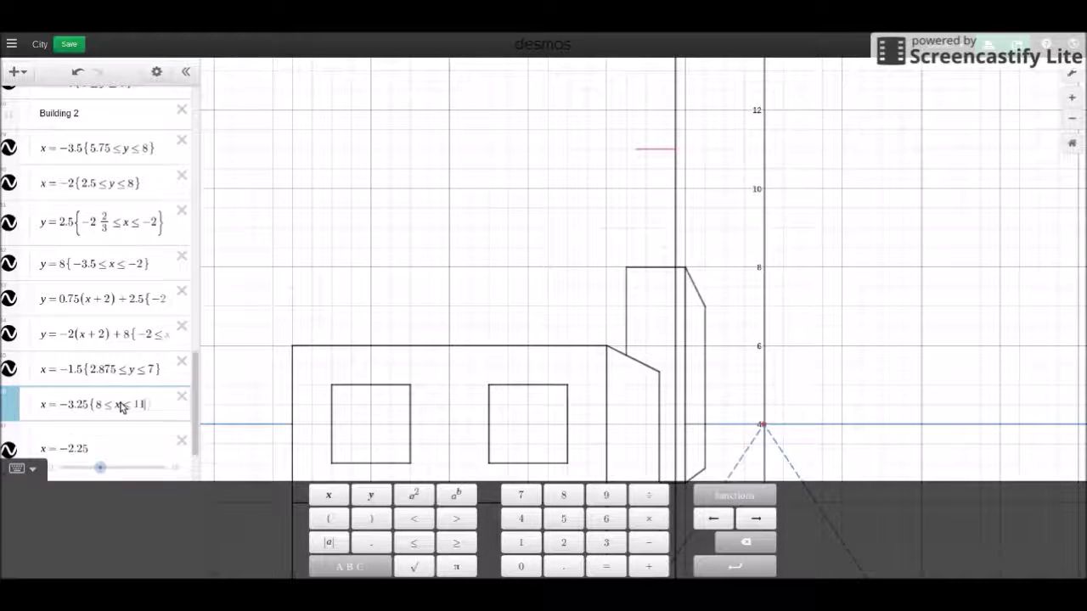
text(11)
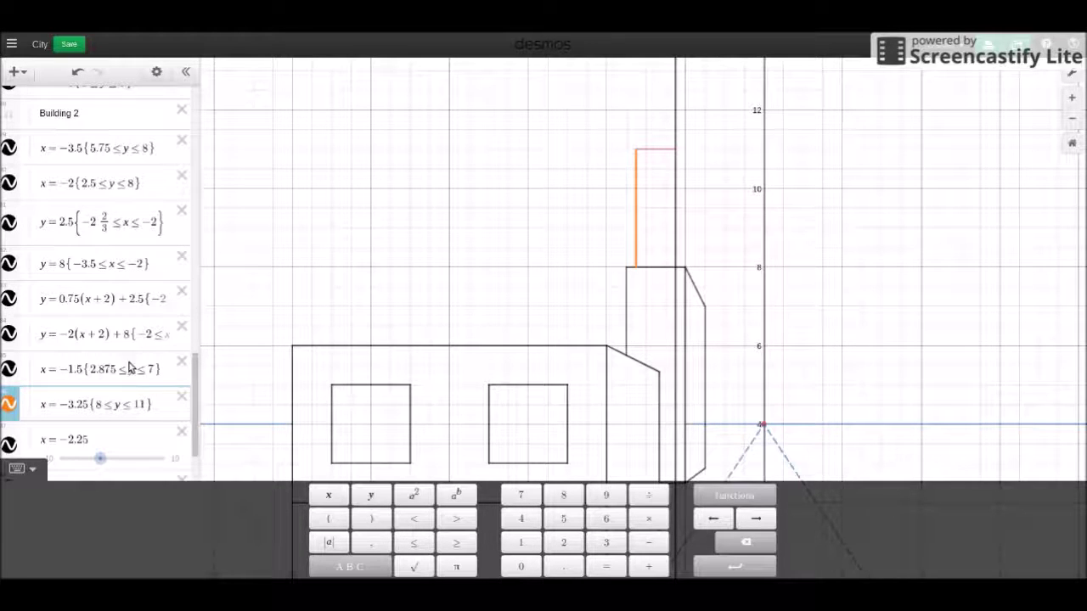
drag(98, 441, 62, 416)
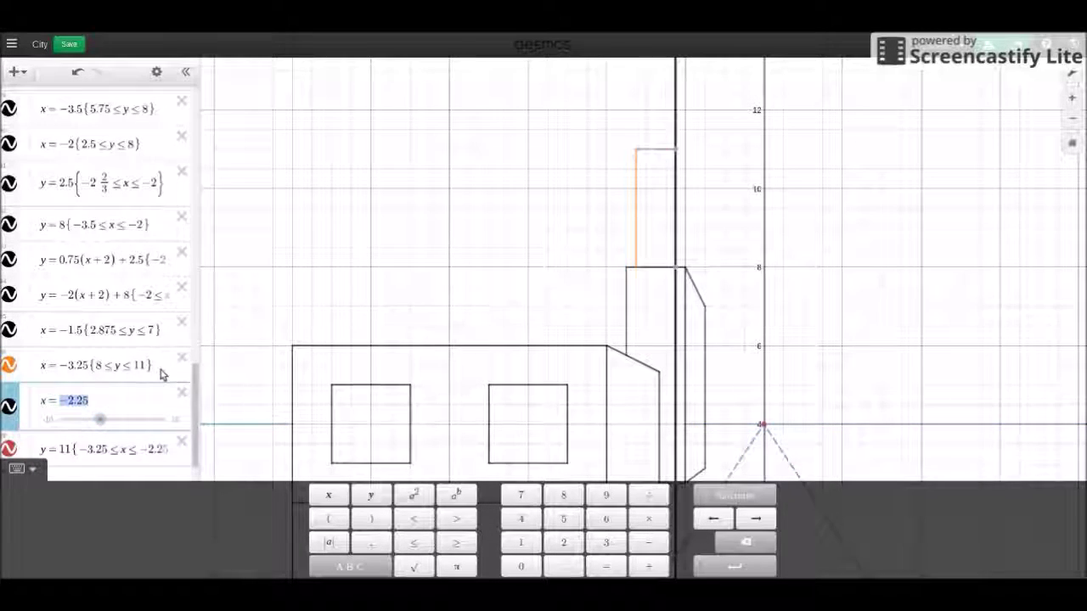
Step: Copy the {8≤y≤11} restriction onto the x = −2.25 line
drag(162, 371, 101, 369)
key(ctrl+c)
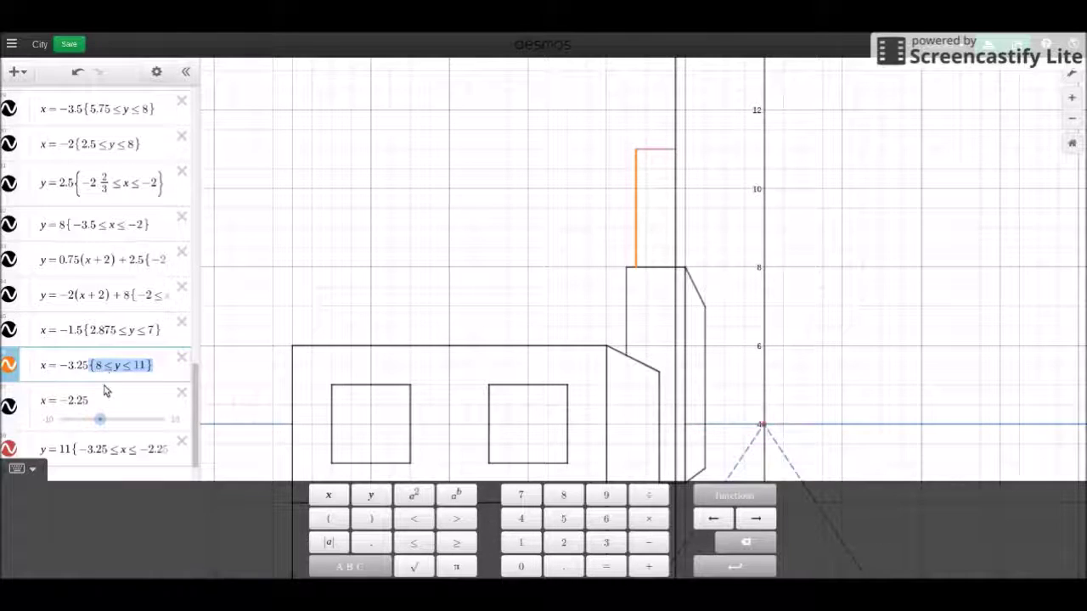
click(105, 400)
key(ctrl+v)
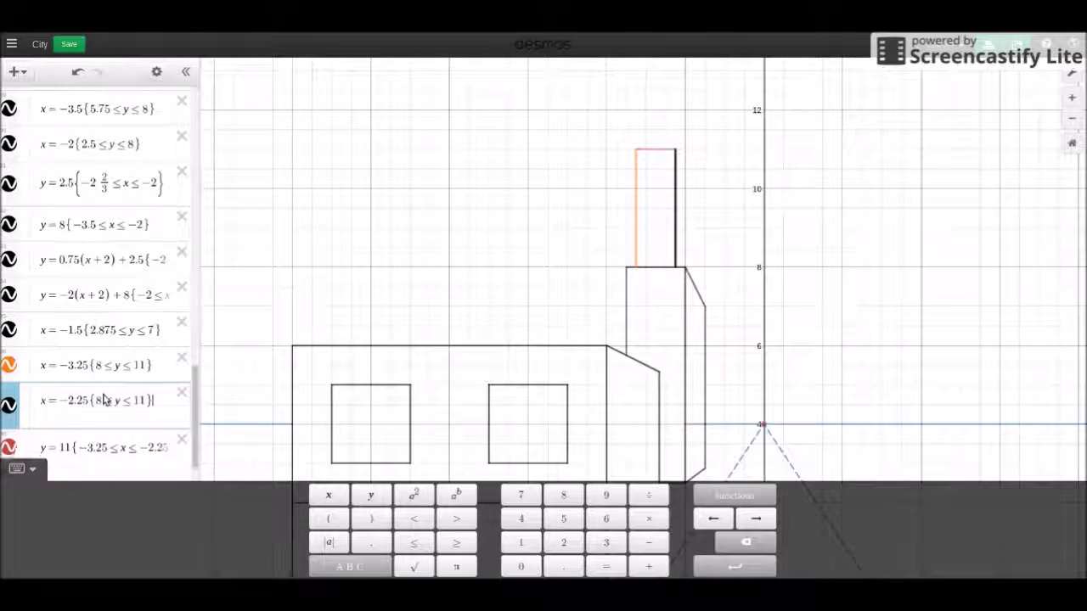
click(156, 72)
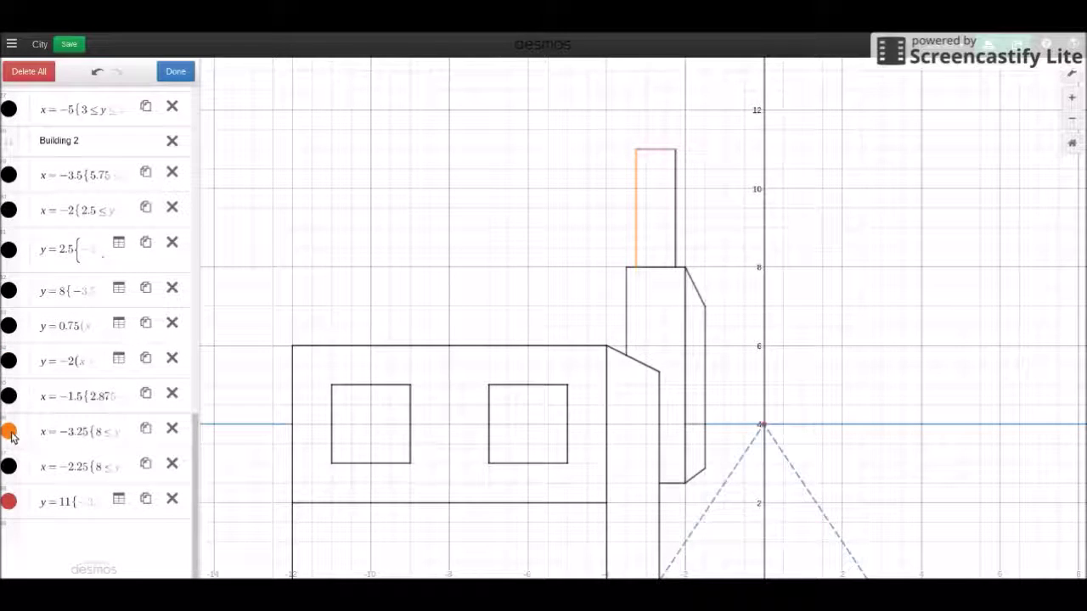
Step: Recolour the x = −3.25 and y = 11 chimney lines black
click(9, 431)
click(161, 438)
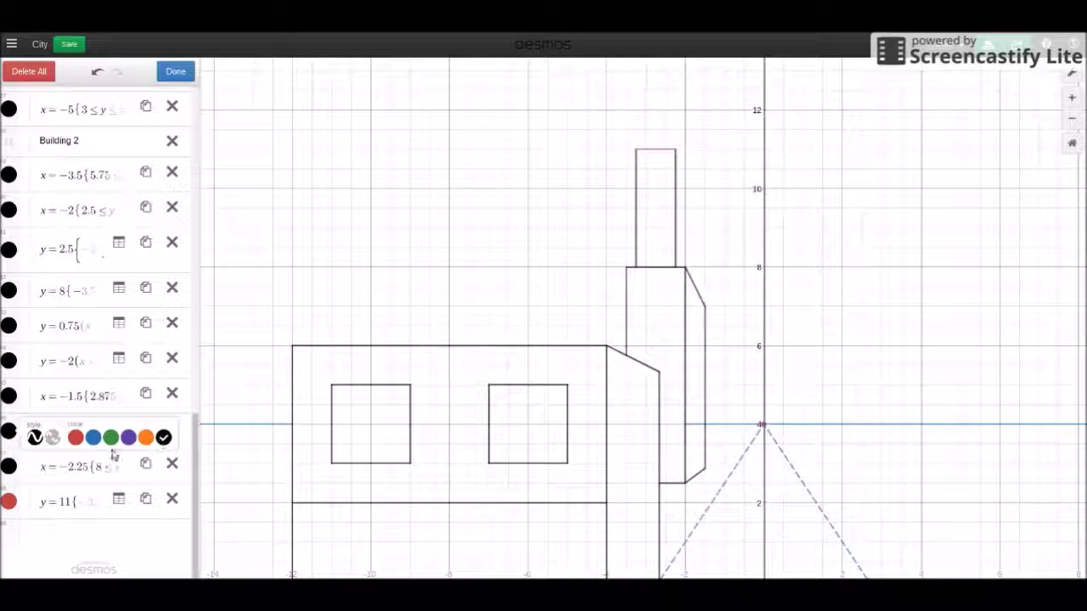
click(9, 501)
click(164, 508)
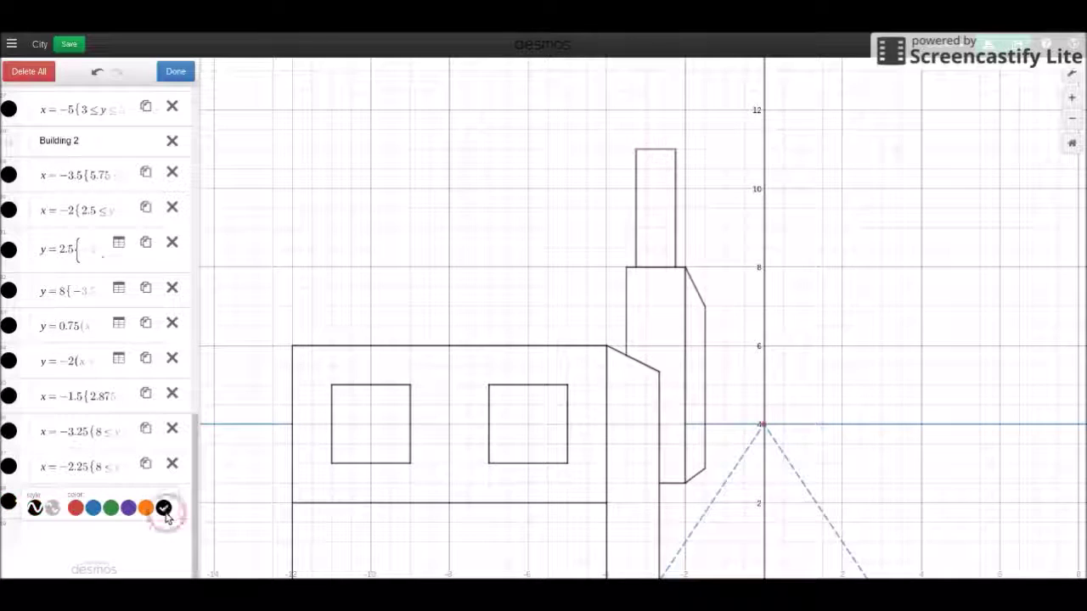
click(177, 72)
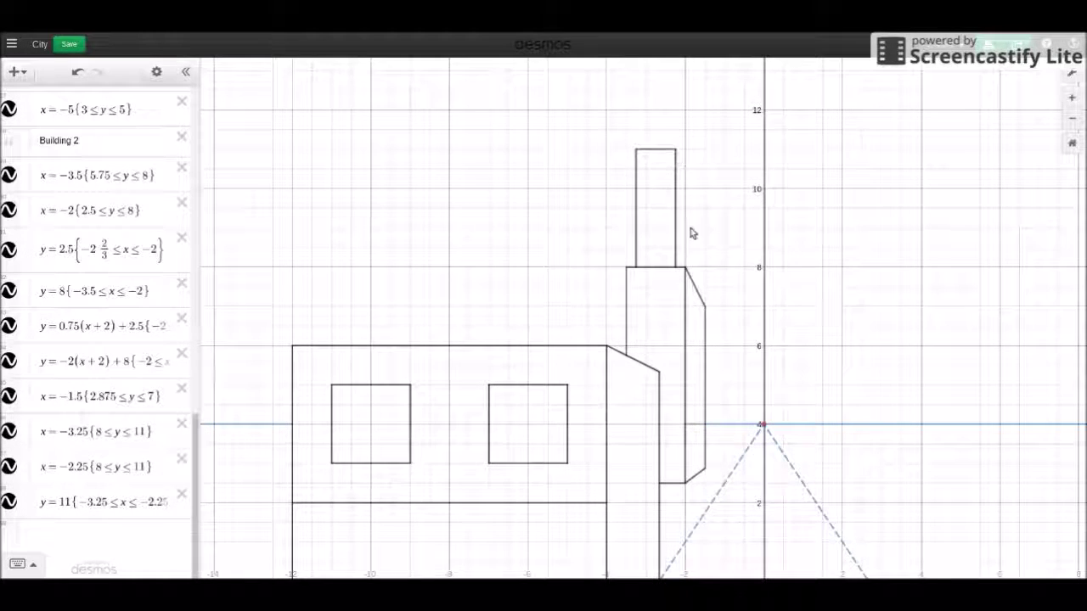
Step: Add the guideline y = −3.125(x + 2.25) + 11 from the chimney's top-right corner
click(677, 155)
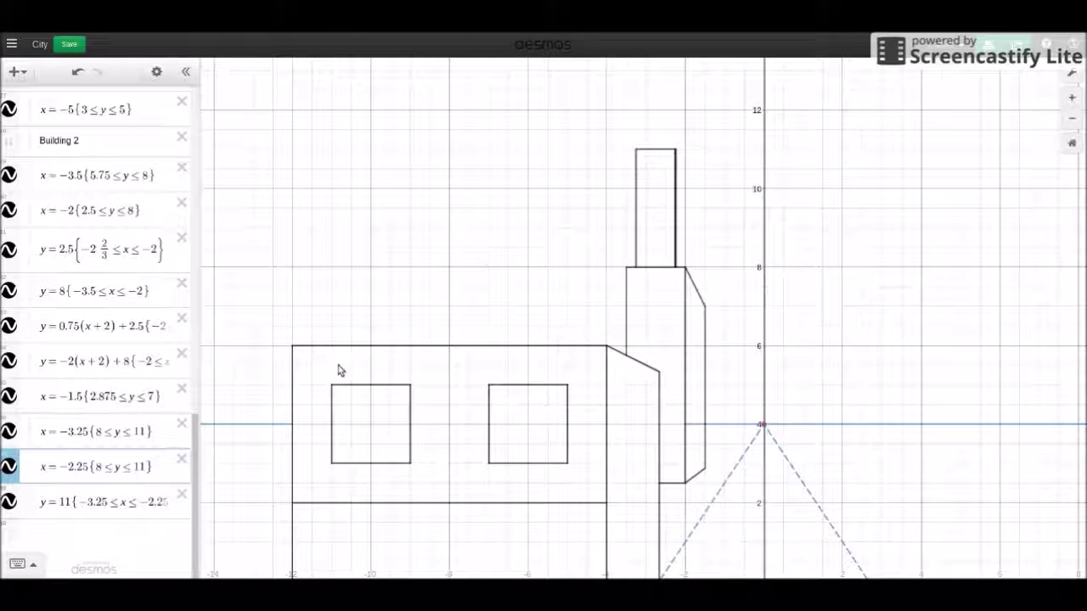
click(126, 501)
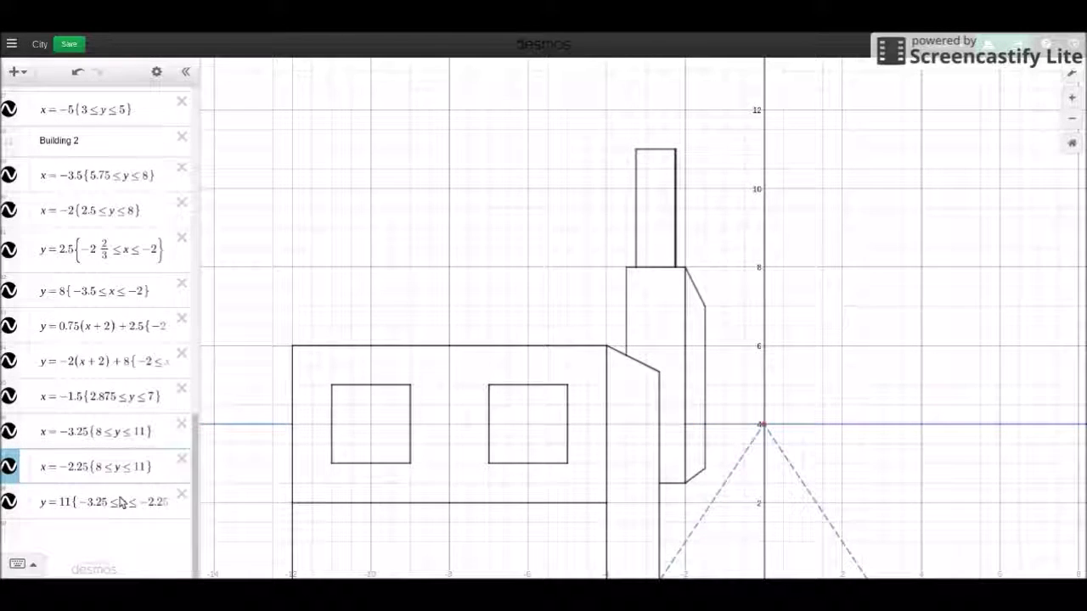
key(Return)
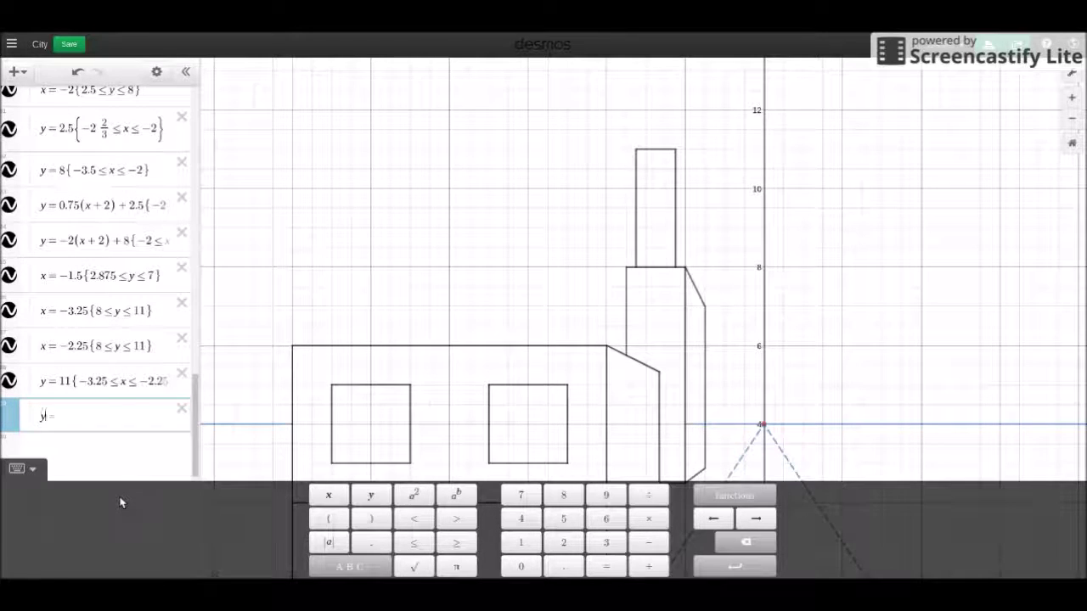
text(y=(x+)
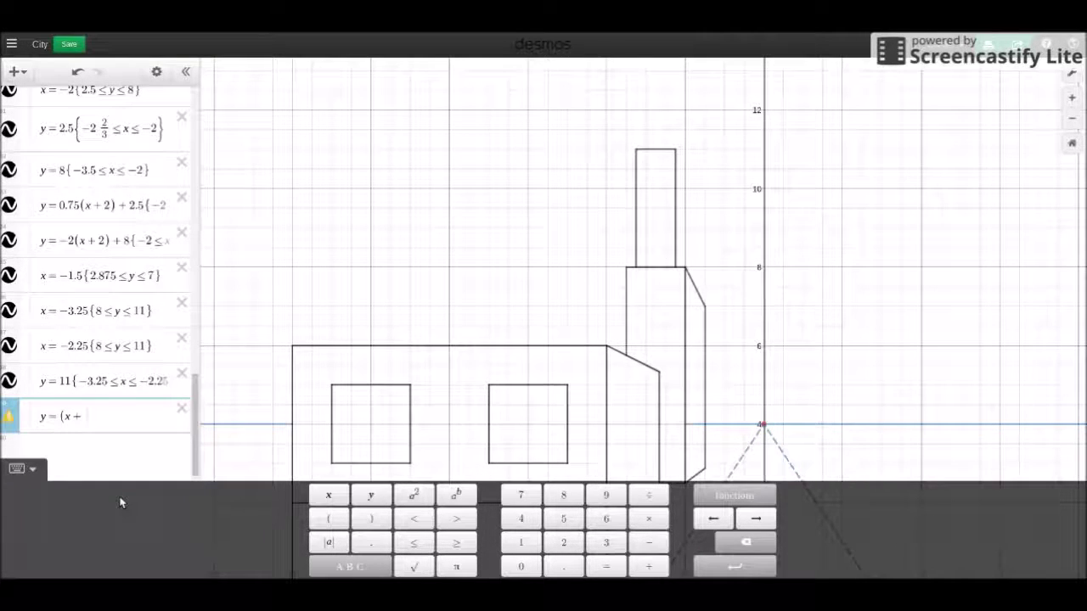
text(2.25)
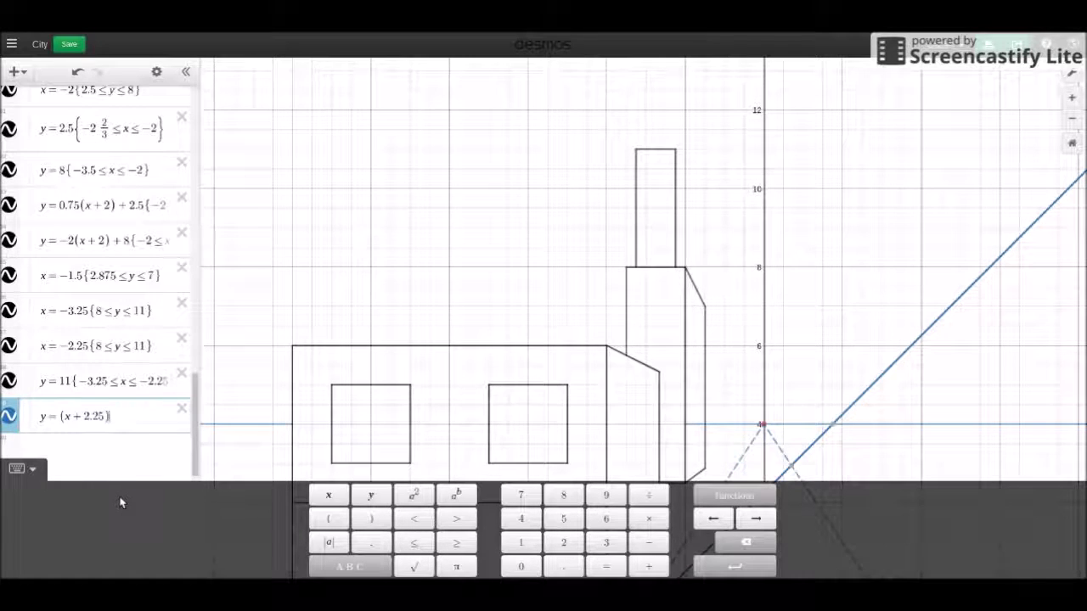
text(+11)
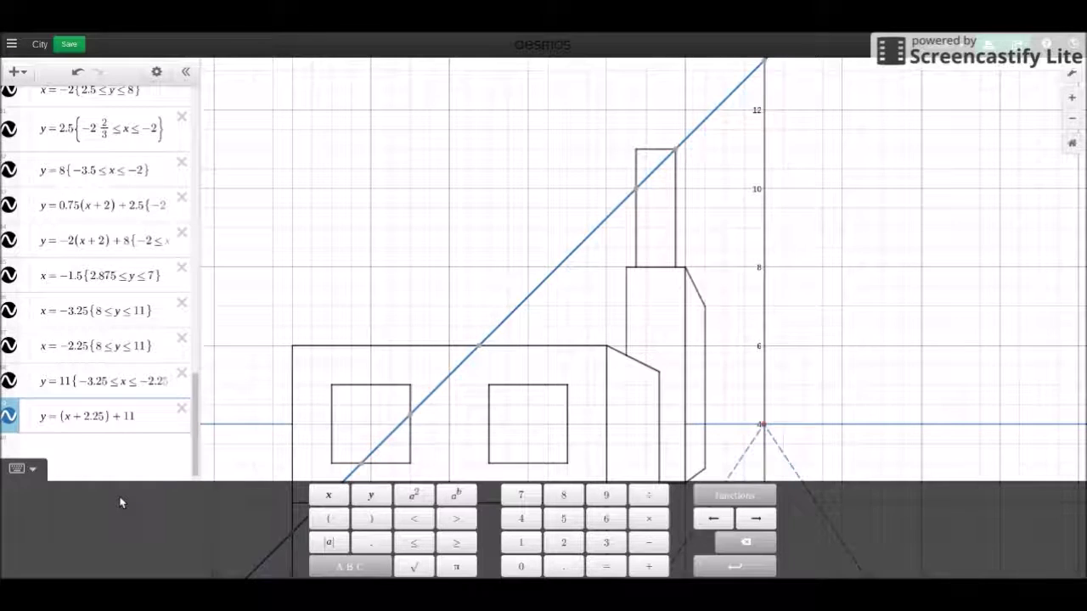
text(-)
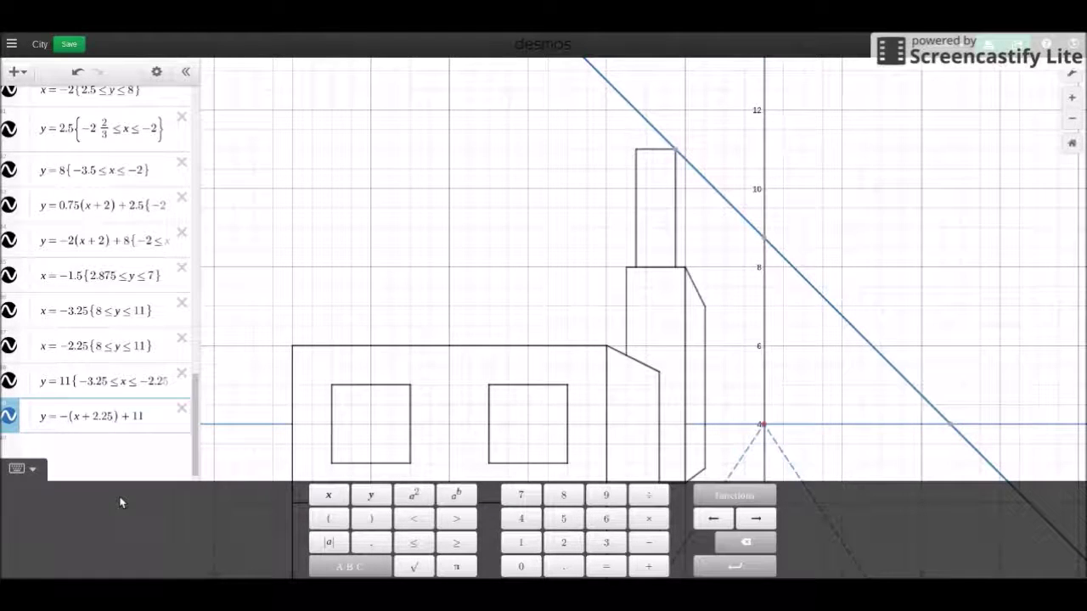
text(3)
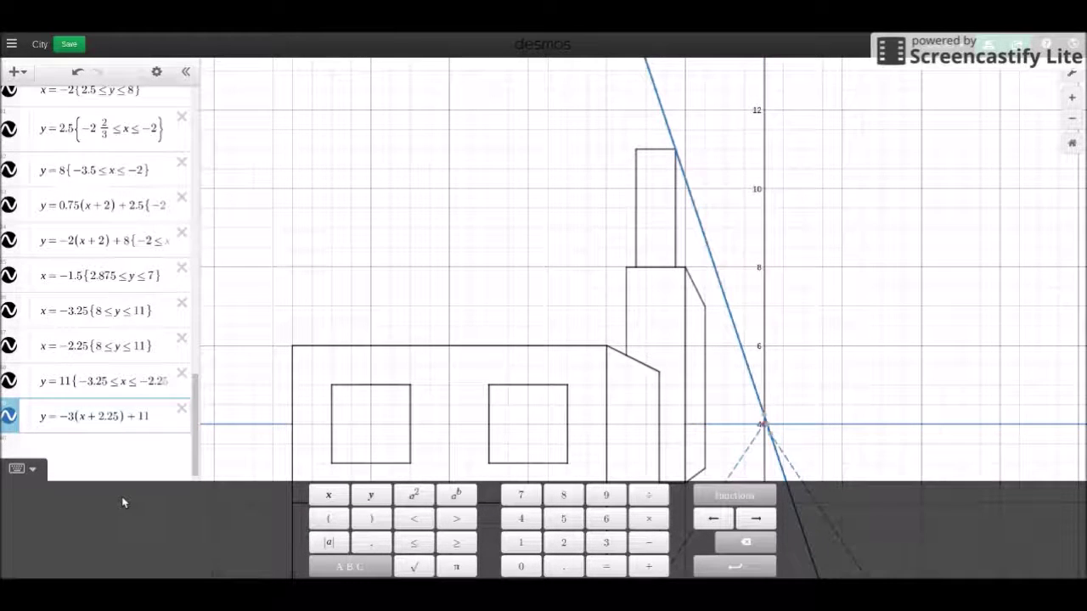
text(.25)
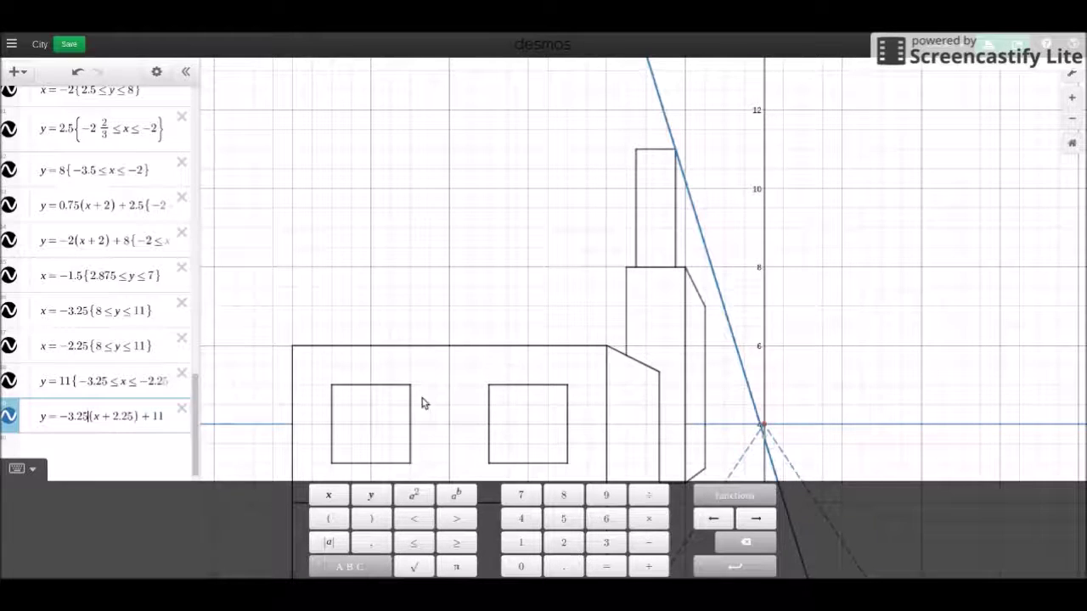
key(Left)
key(Left)
text(1)
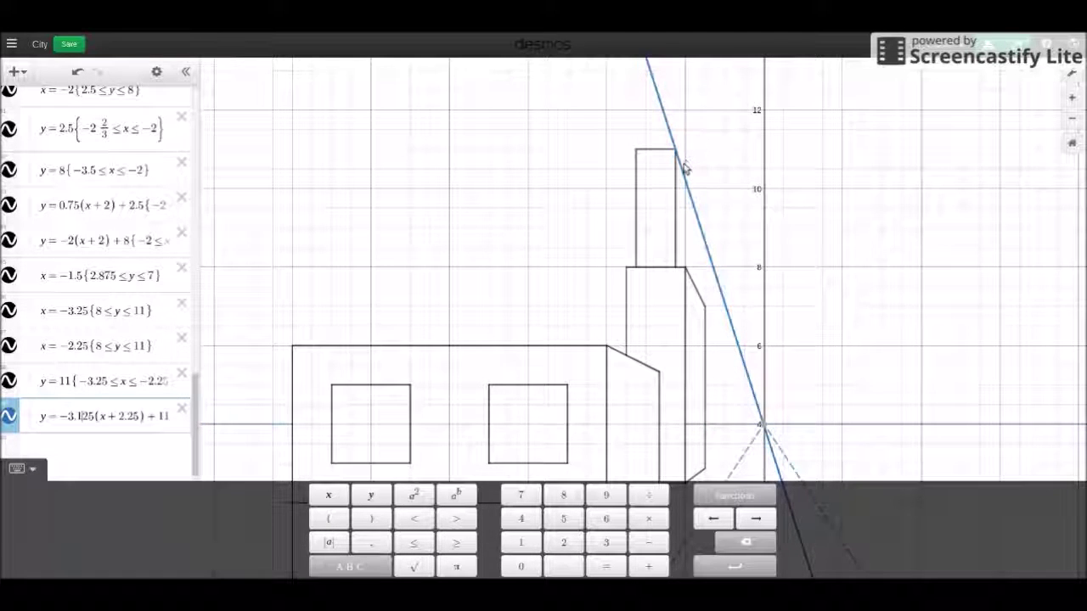
Step: Trace the blue line to confirm it passes through the vanishing point (0, 4)
click(697, 188)
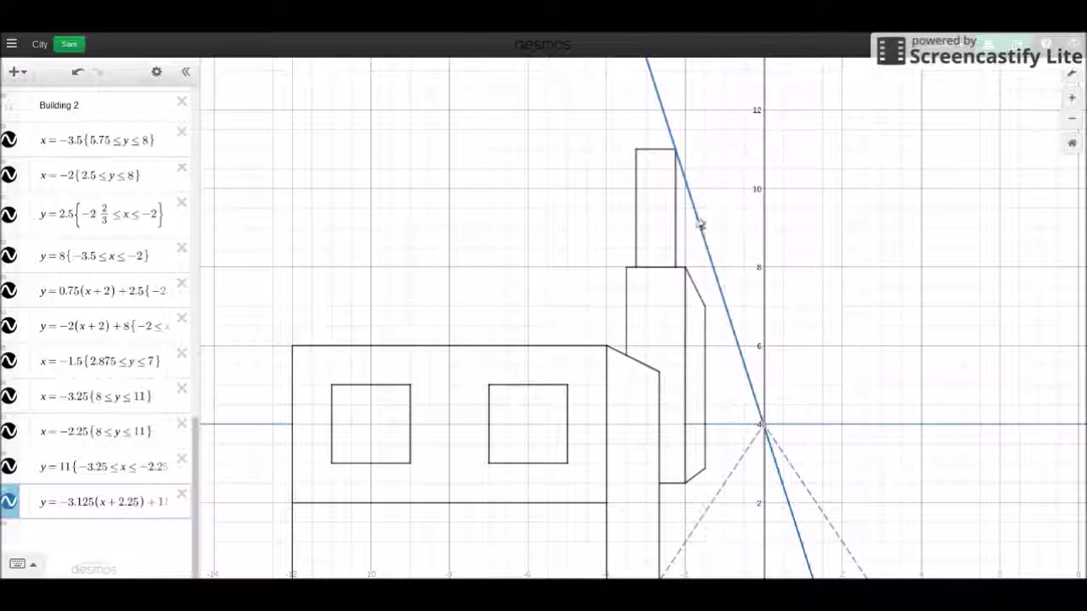
drag(696, 216, 695, 214)
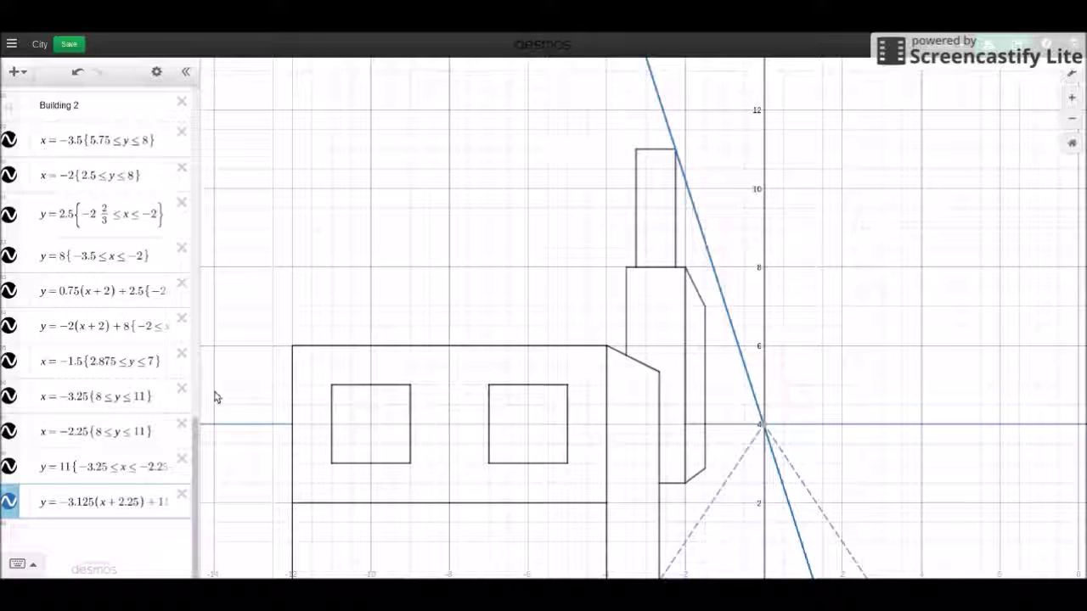
click(49, 523)
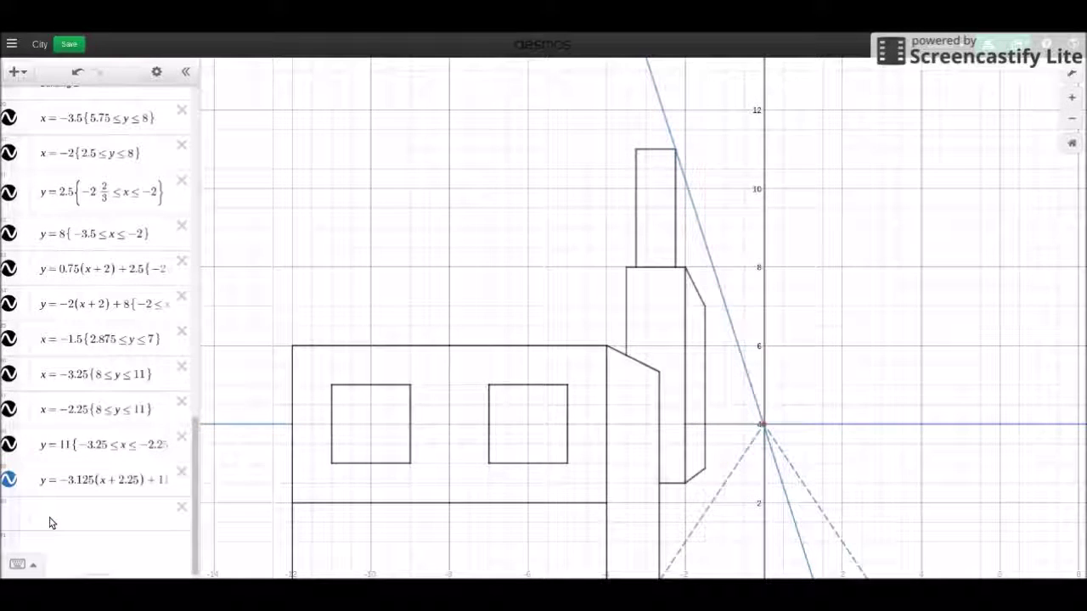
Step: Enter the vertical line x = −1.75 in a new expression row
click(57, 521)
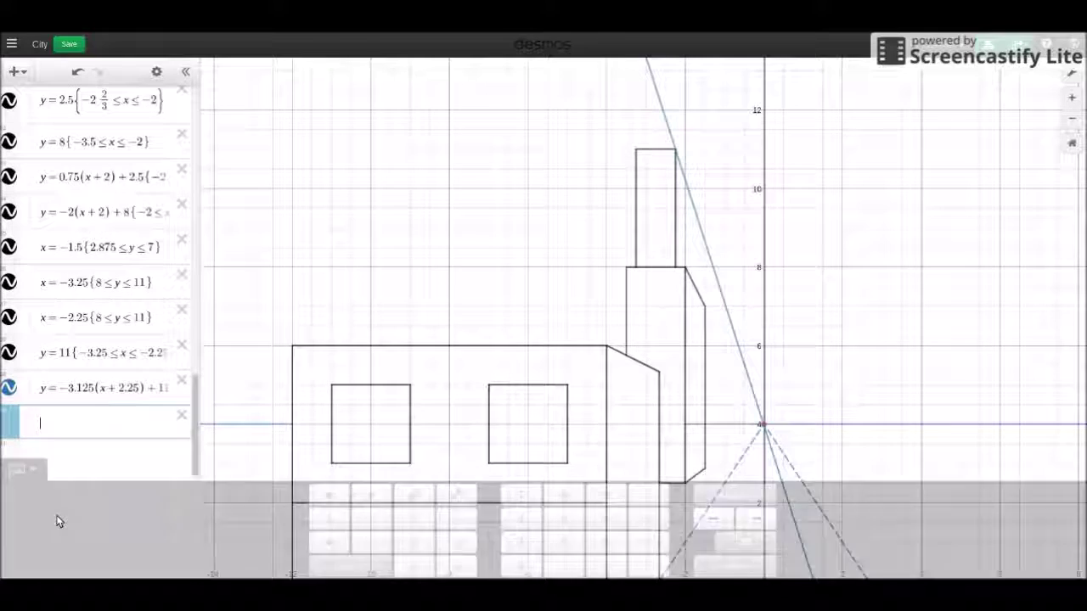
text(x=-1)
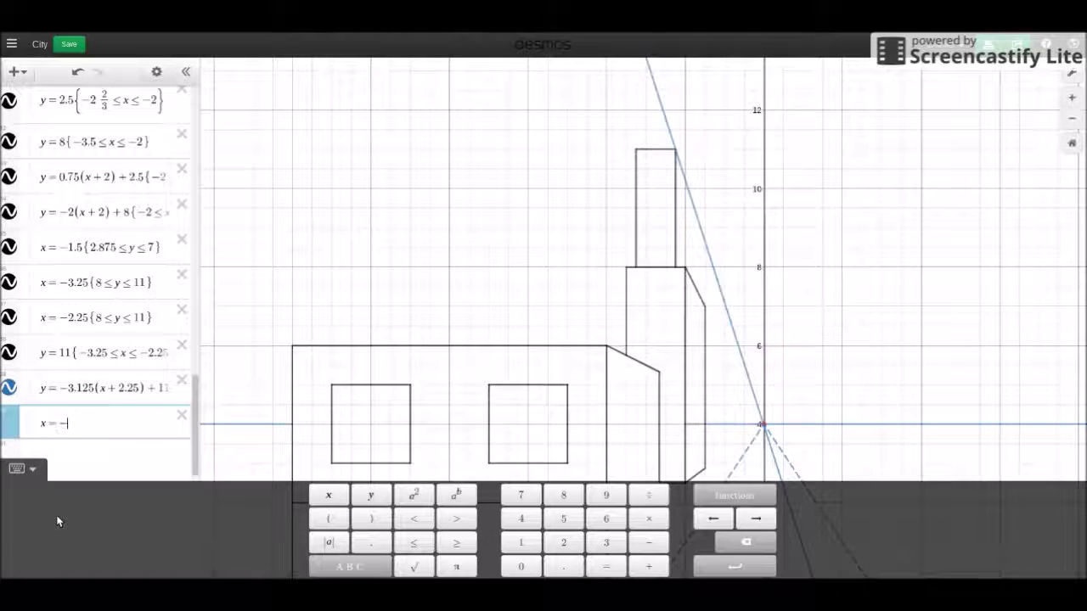
text(.75)
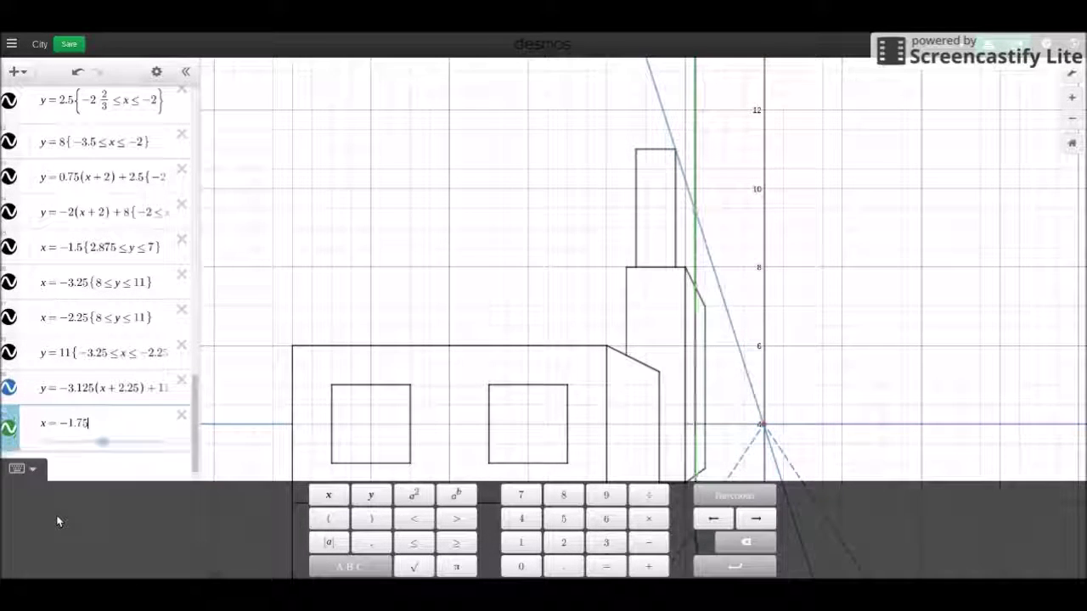